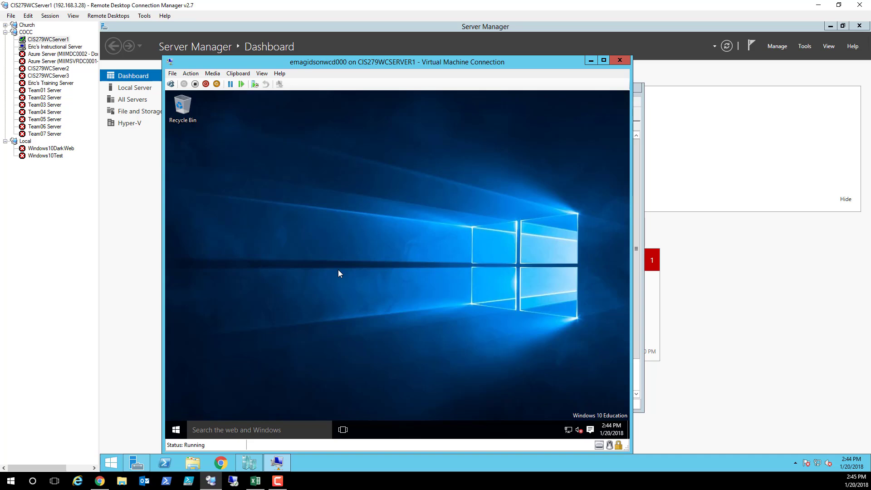
Launch Internet Explorer in the virtual machine to test web access, decline the security prompt, and close the browser
click(217, 428)
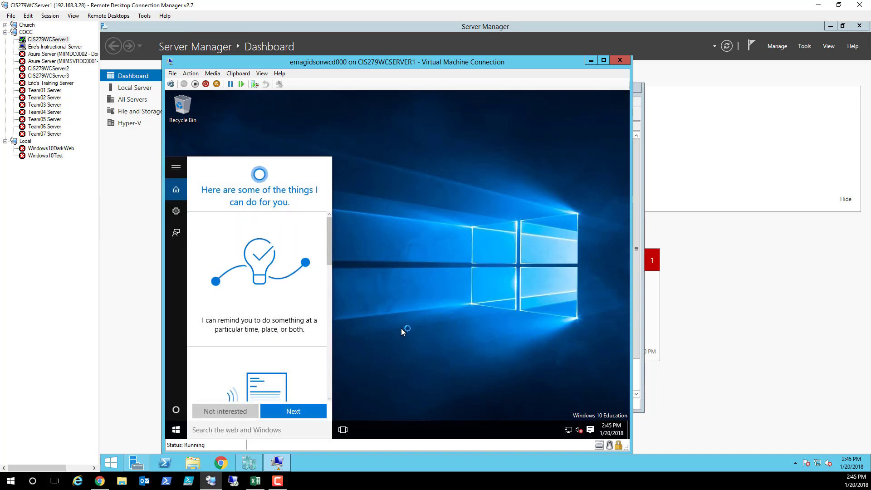
text(i)
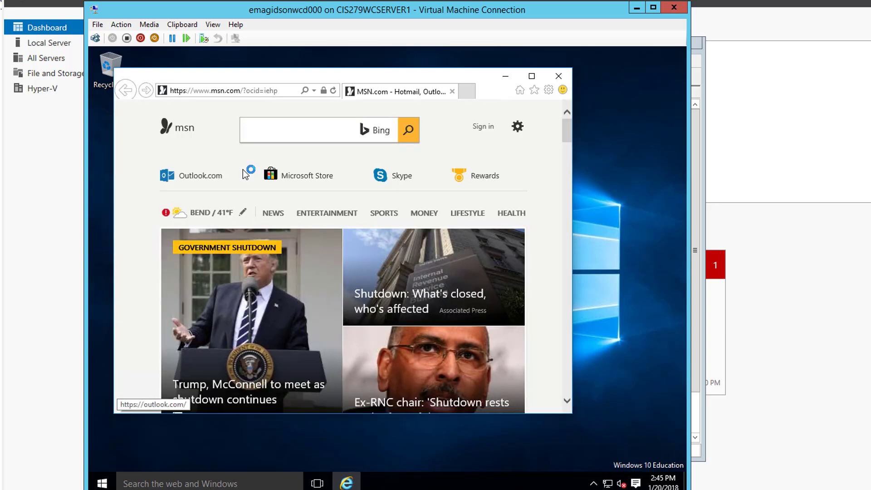
drag(568, 135, 564, 118)
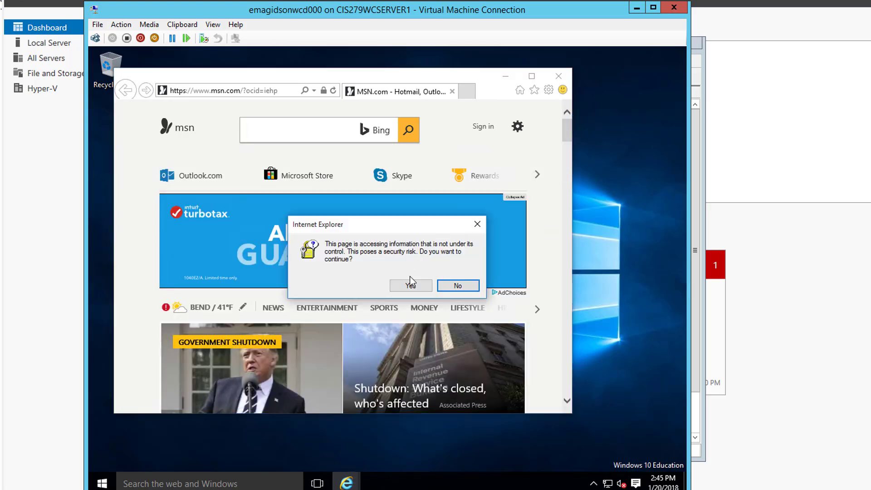
click(457, 286)
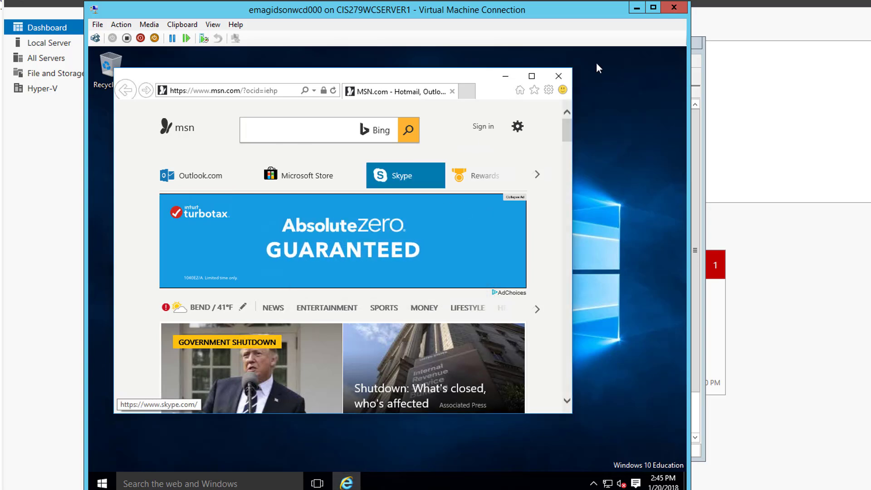
click(557, 78)
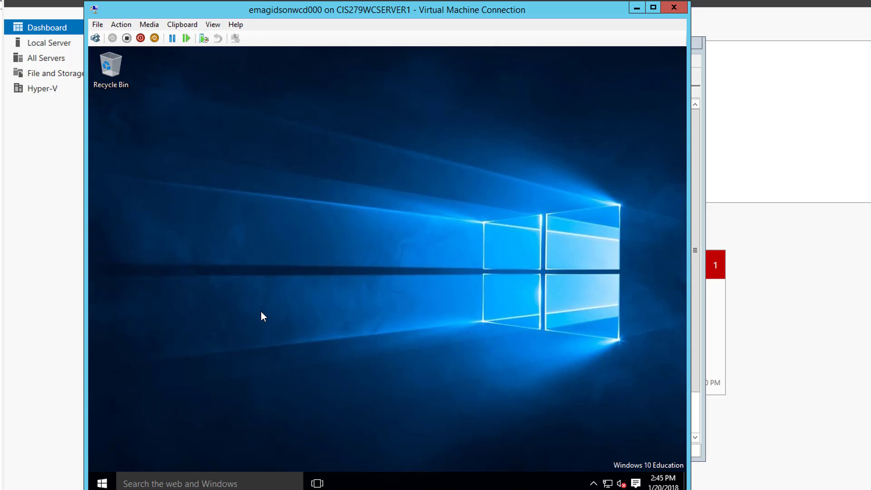
Search the virtual machine's settings for "upda" and run Check for updates
click(199, 485)
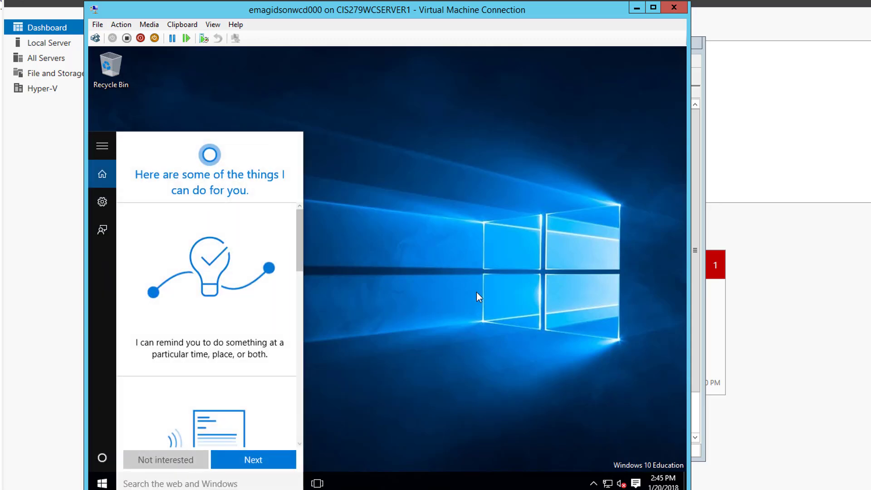
text(upda)
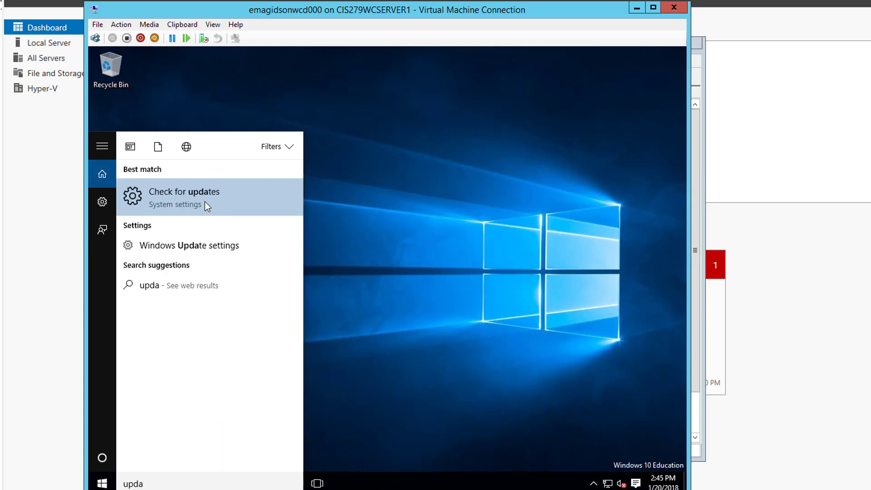
click(170, 198)
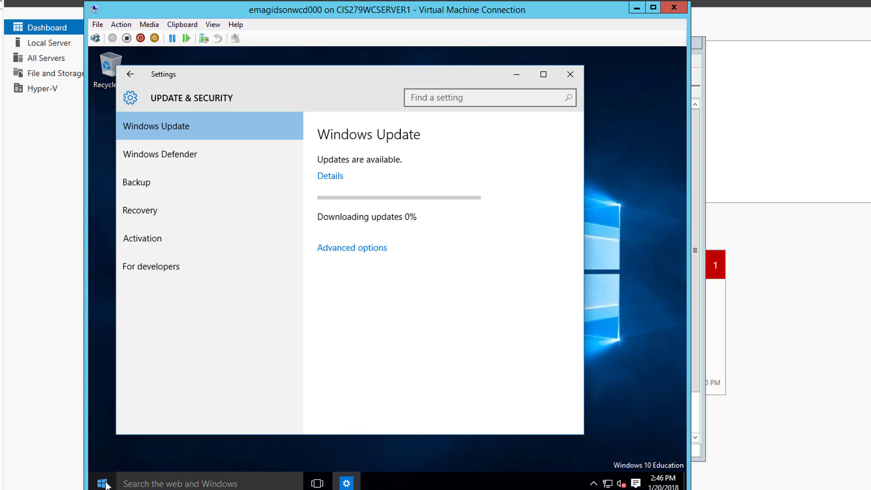
Sign out of Windows in the virtual machine and close its connection window
right_click(106, 484)
mouse_move(194, 458)
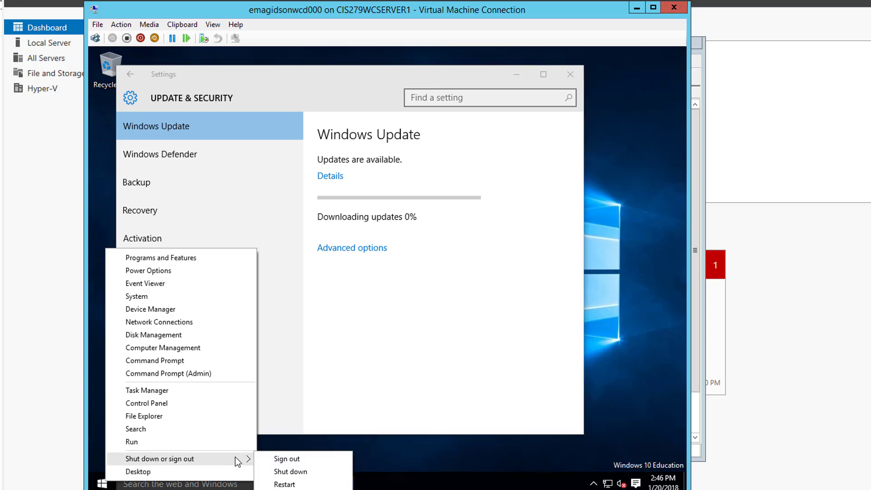
click(292, 459)
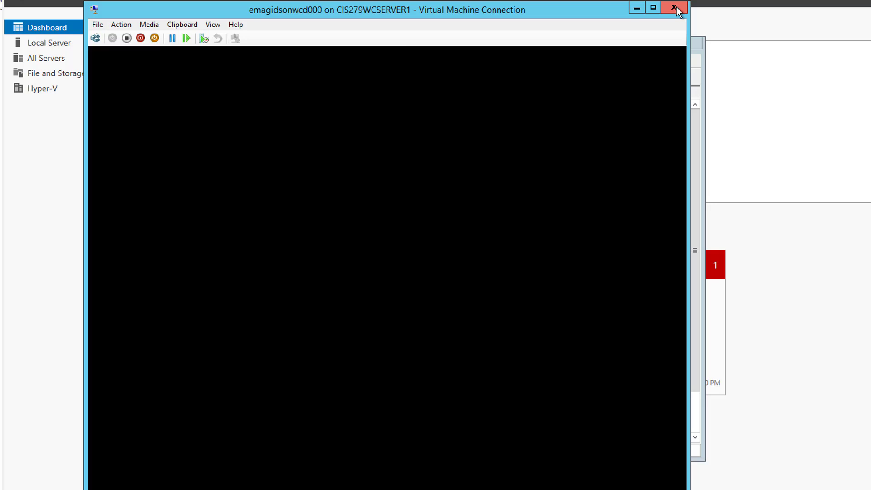
click(674, 8)
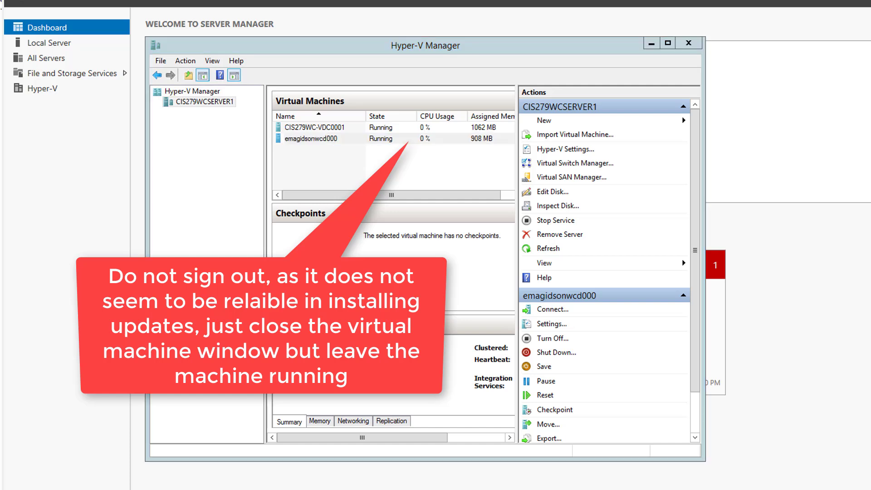
key(super+x)
mouse_move(90, 489)
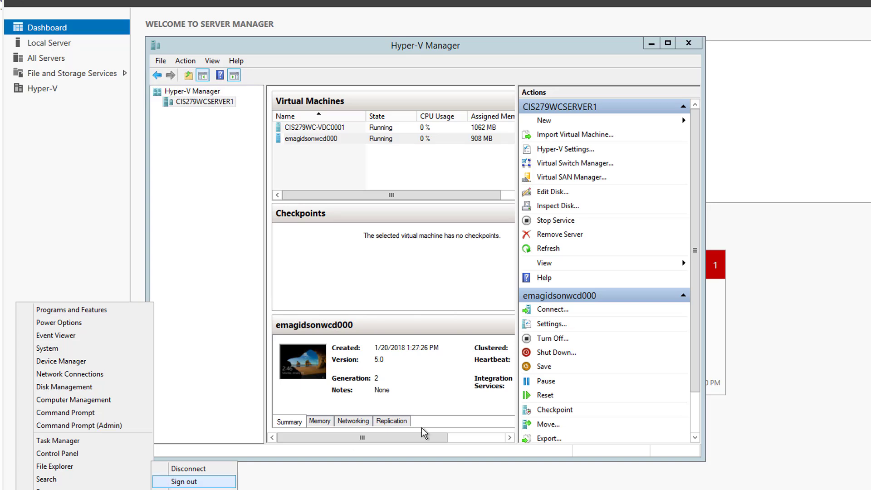
Reconnect to the Windows 10 virtual machine from Hyper-V Manager and sign in with the account password
double_click(304, 140)
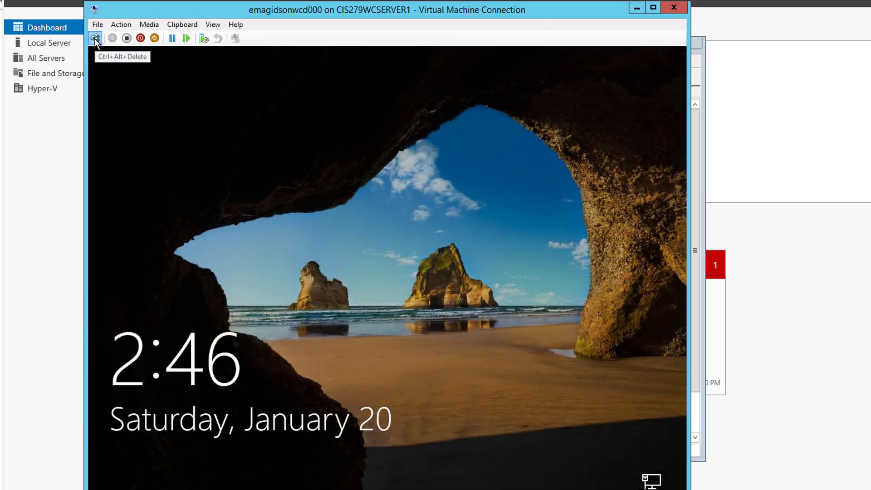
click(95, 38)
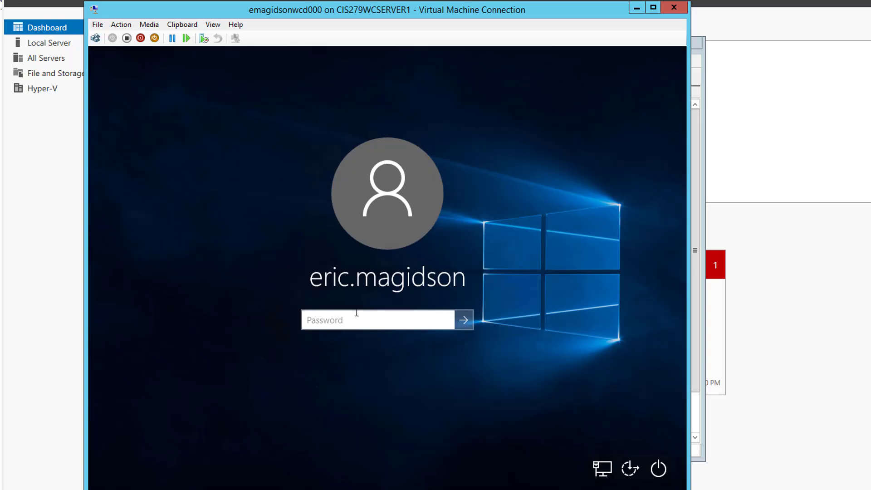
text(•••••••••••••)
key(Return)
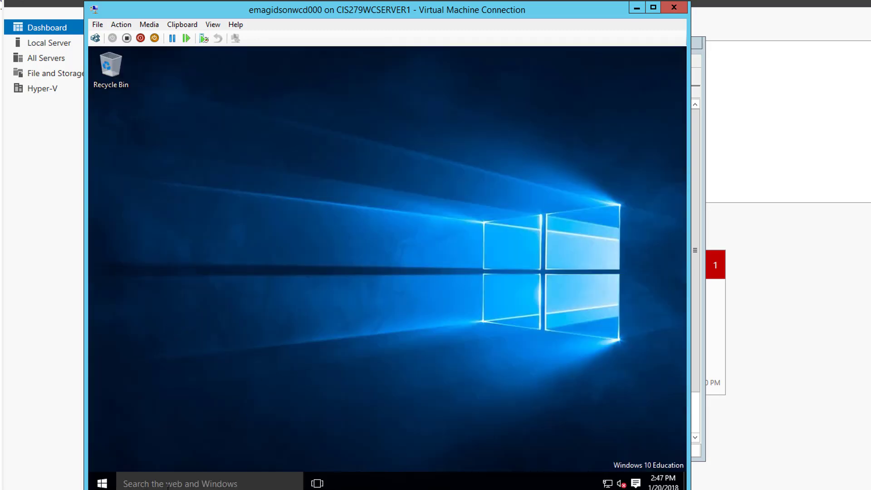
Search for "update", run Check for updates again, and close the connection window while leaving the virtual machine running
click(167, 485)
text(update)
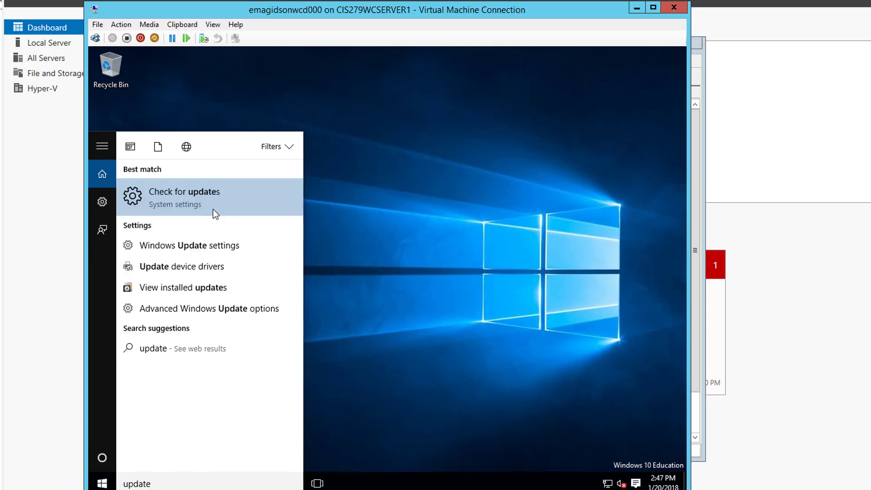
click(178, 202)
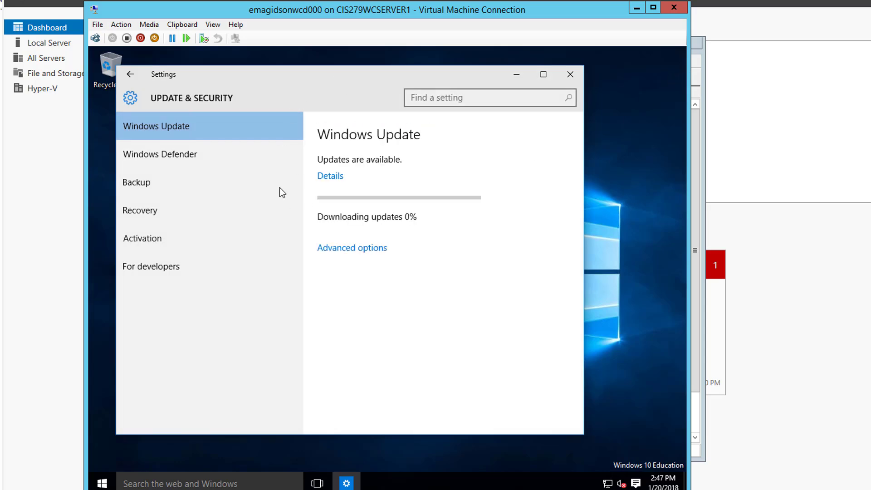
click(673, 8)
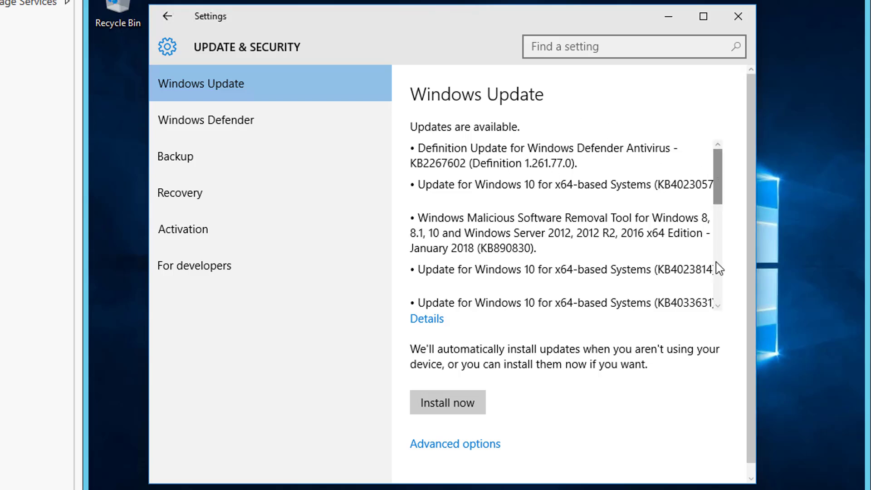
Review the list of available Windows updates, install them now, and look through the update list and restart section
drag(716, 287, 716, 135)
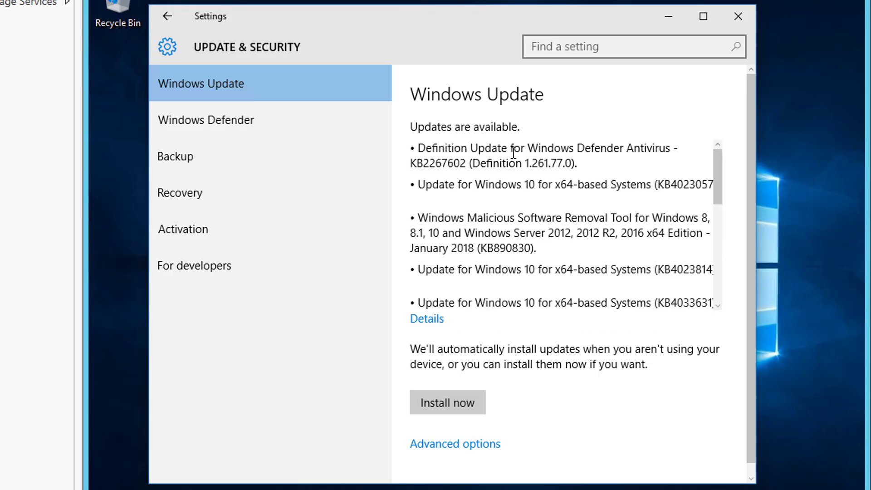
click(461, 407)
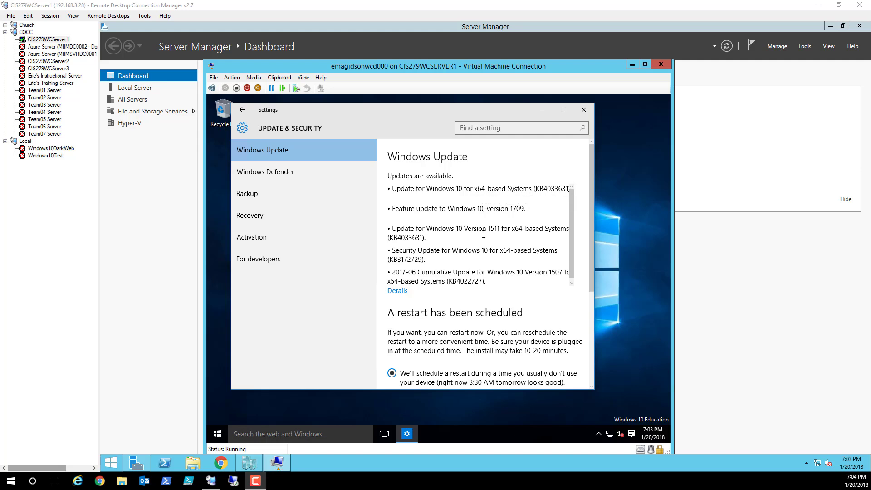
drag(572, 230, 590, 305)
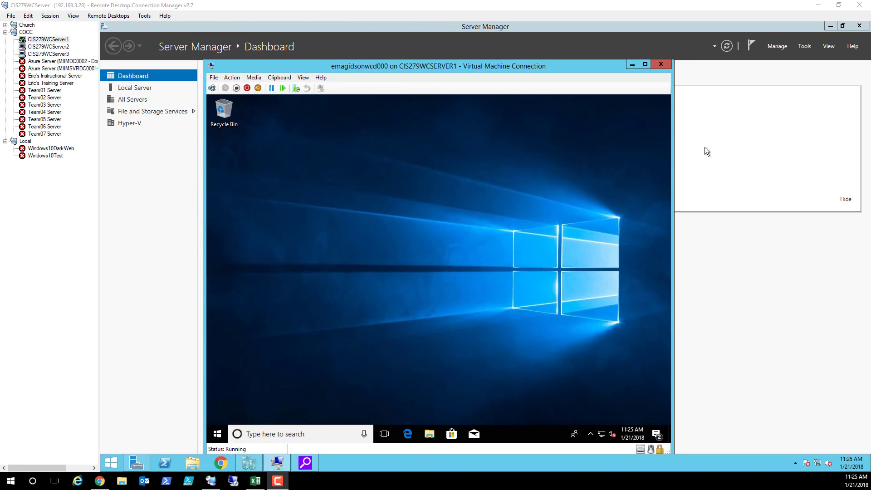
Browse to Local Disk (C:) under This PC in the virtual machine's File Explorer
click(429, 434)
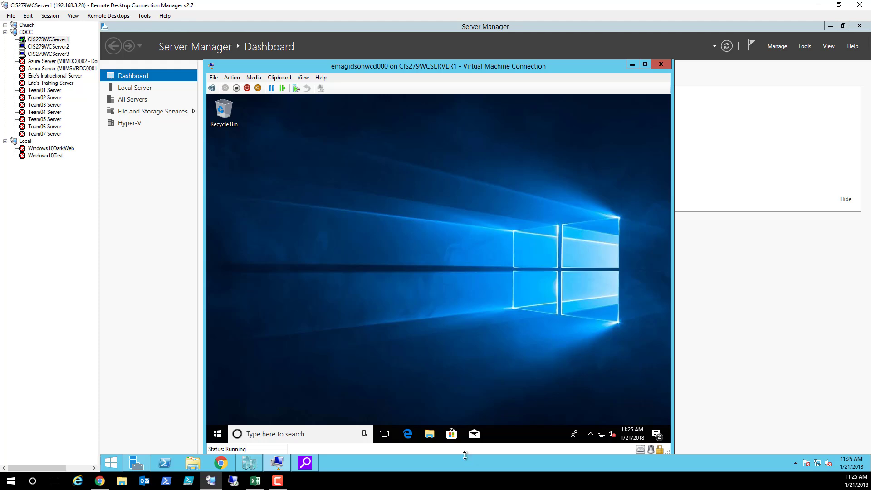
click(429, 434)
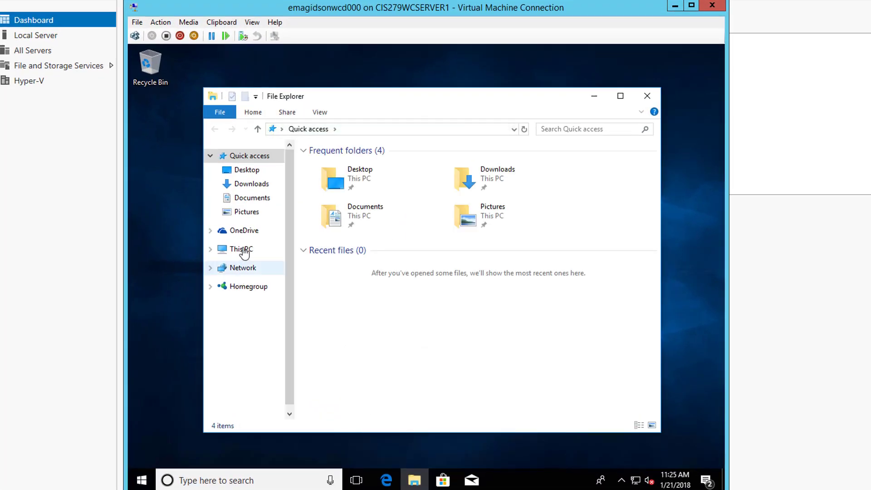
click(260, 250)
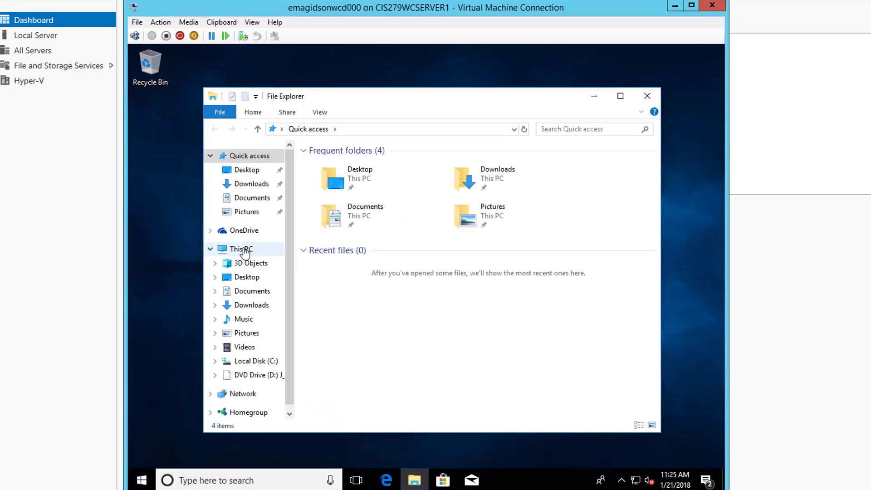
click(257, 361)
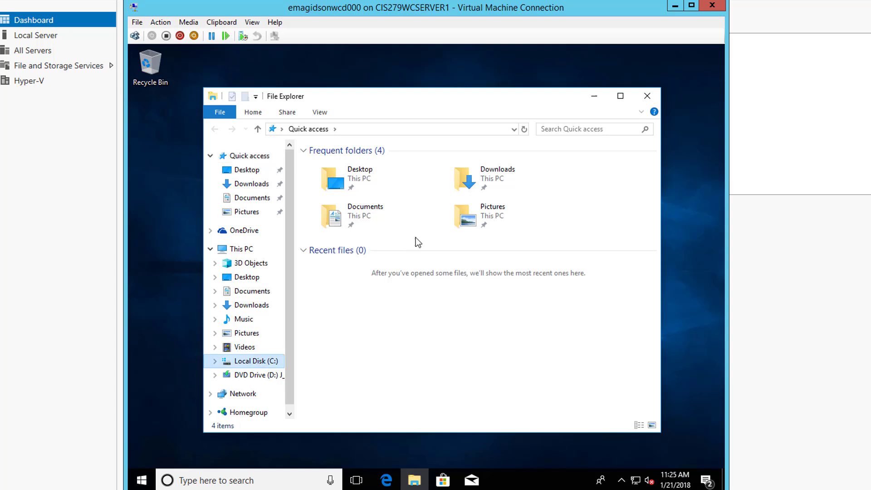
right_click(256, 363)
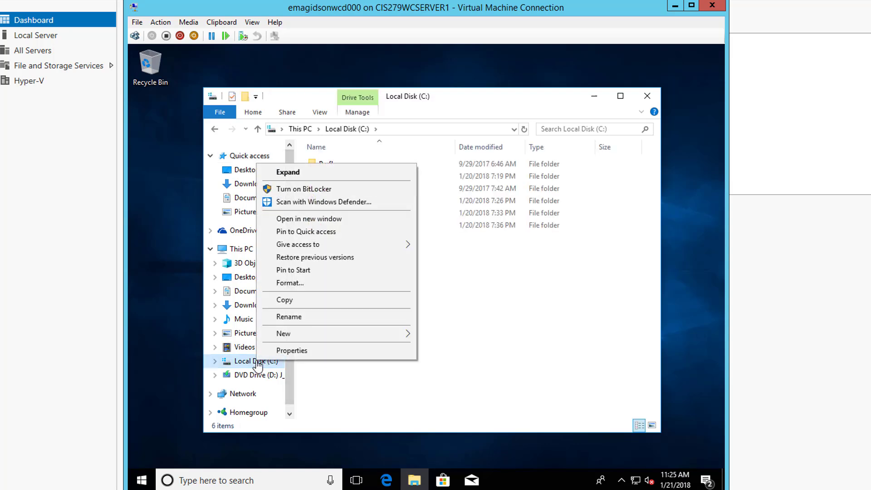
click(418, 289)
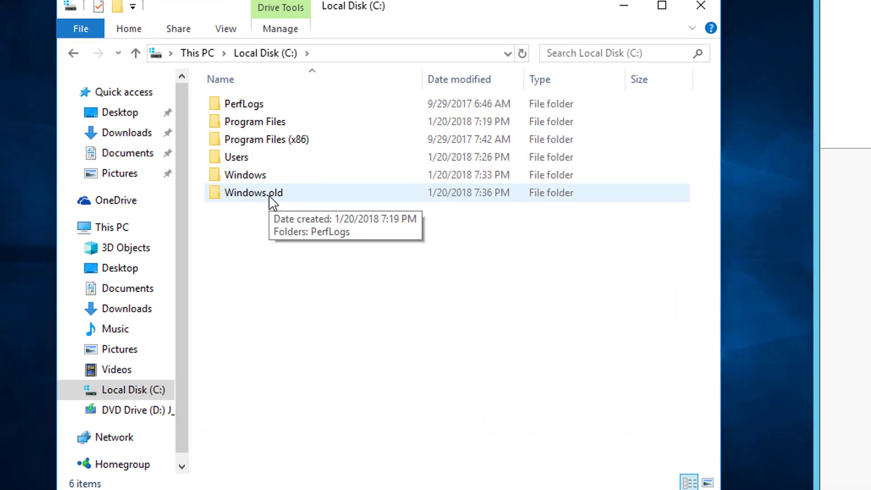
Check the size of the Windows.old folder in its properties and close them
right_click(272, 199)
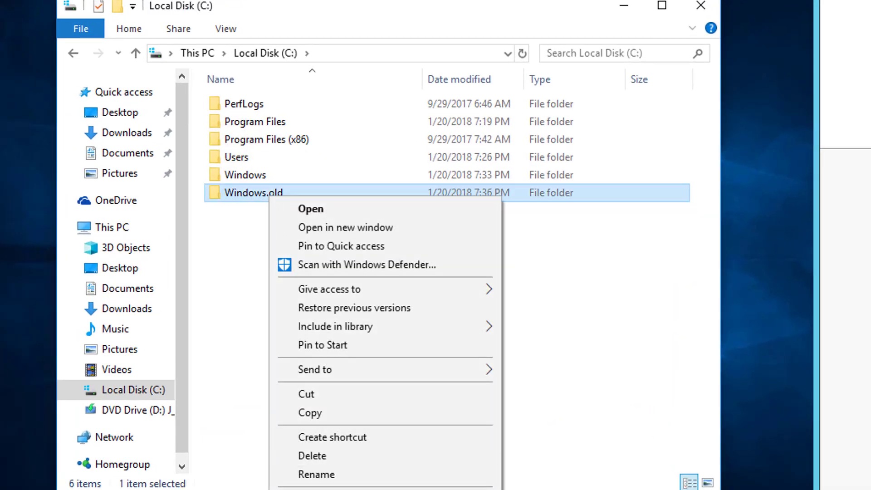
click(345, 489)
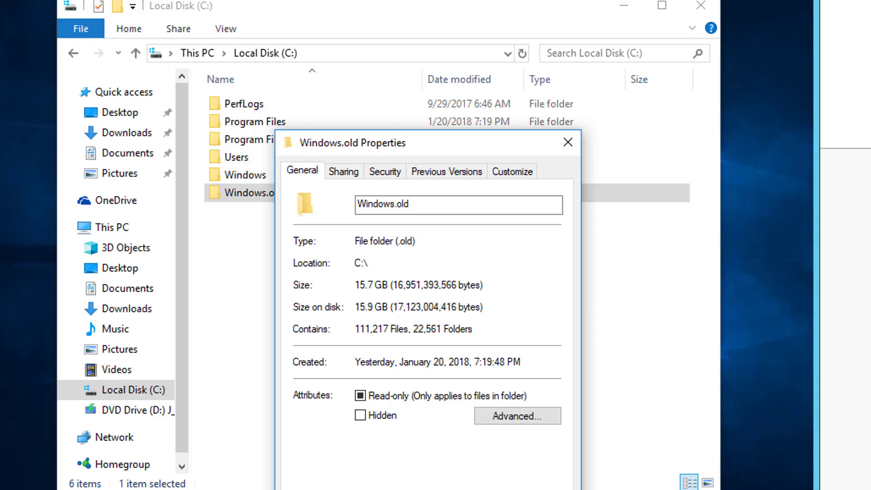
key(Escape)
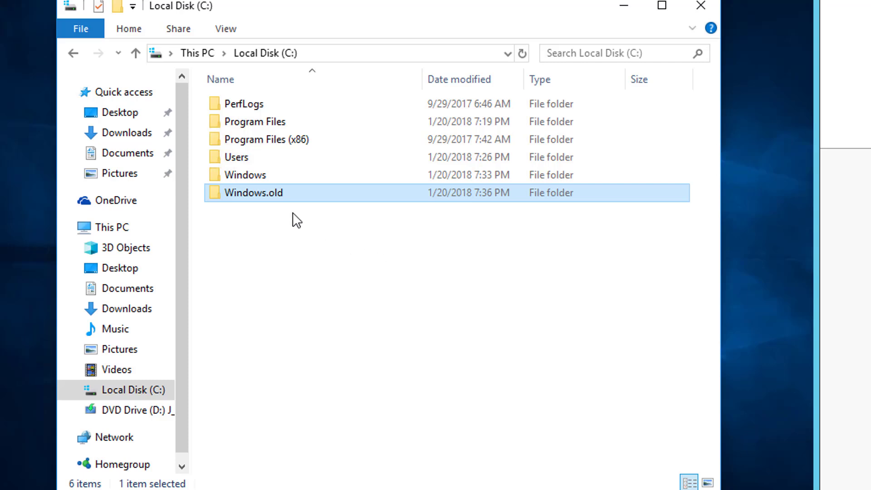
Run Disk Cleanup from the properties of Local Disk (C:) and extend it to system files
right_click(136, 391)
click(207, 376)
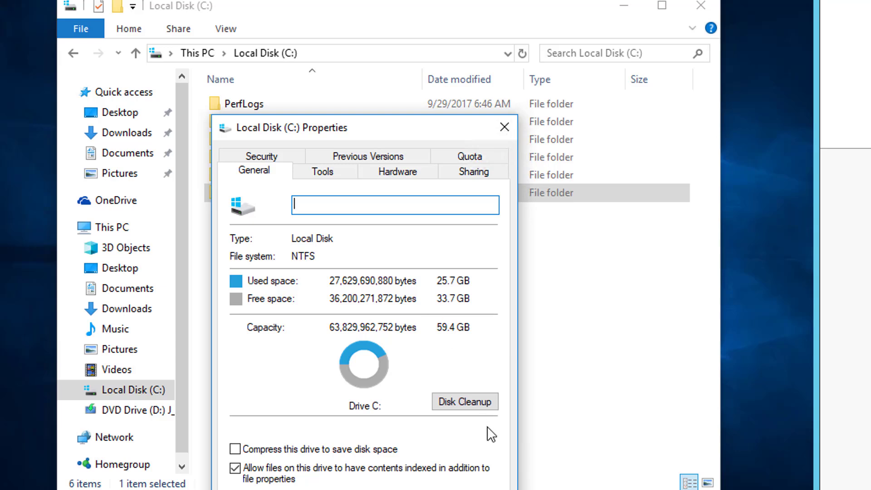
click(467, 403)
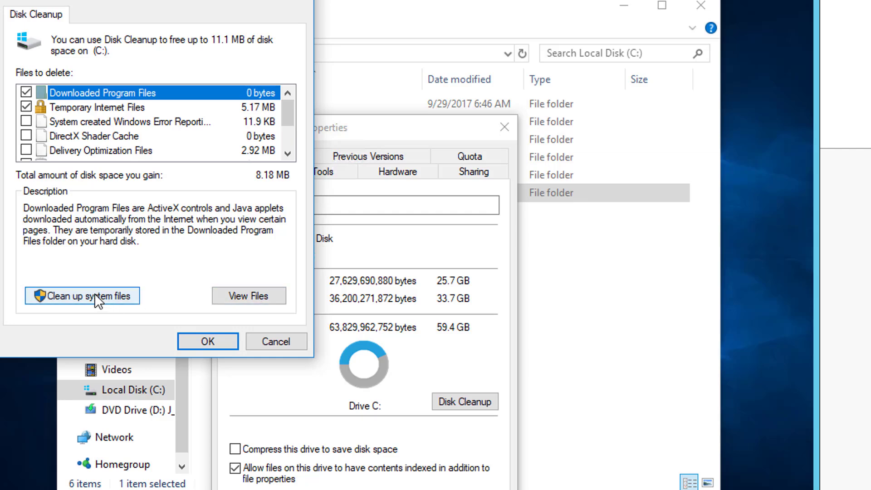
click(95, 295)
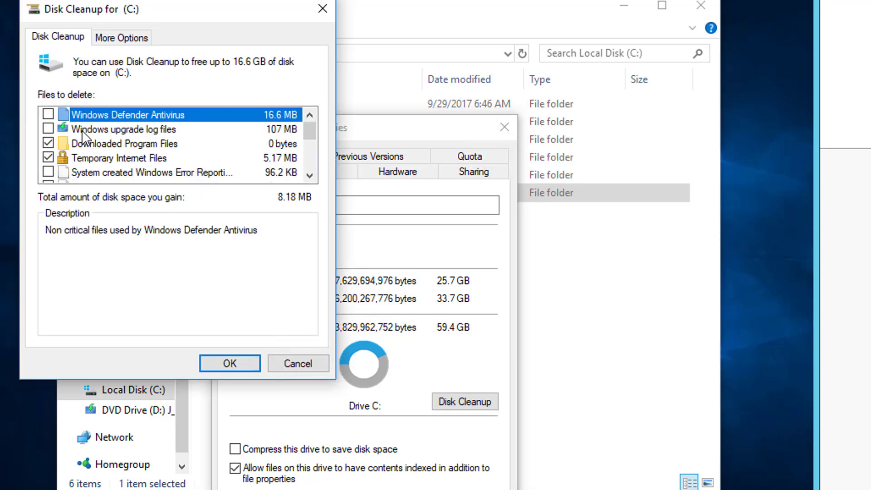
Mark Windows Defender Antivirus, Windows upgrade log files, System created Windows Error Reporting, DirectX Shader Cache and Delivery Optimization Files for deletion
click(49, 114)
click(49, 129)
click(310, 175)
click(310, 175)
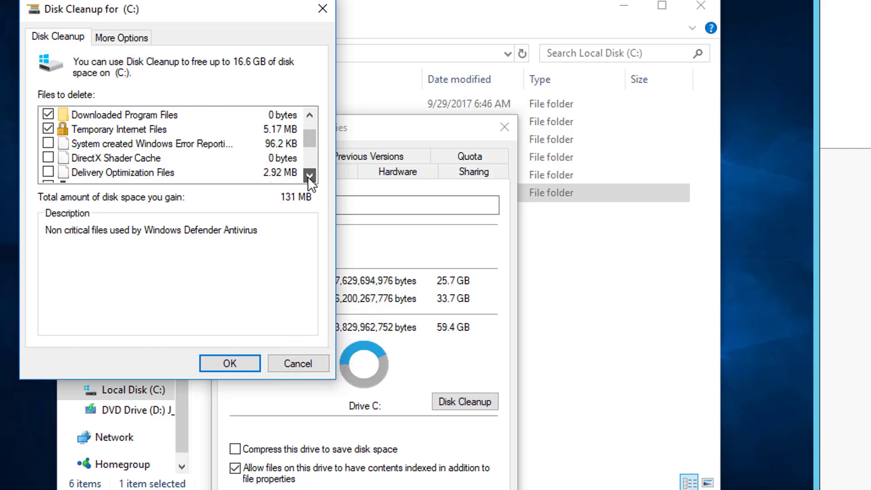
click(48, 144)
click(48, 158)
click(48, 172)
Add Previous Windows installation(s), Recycle Bin and RetailDemo Offline Content to the files to delete
click(309, 175)
click(309, 175)
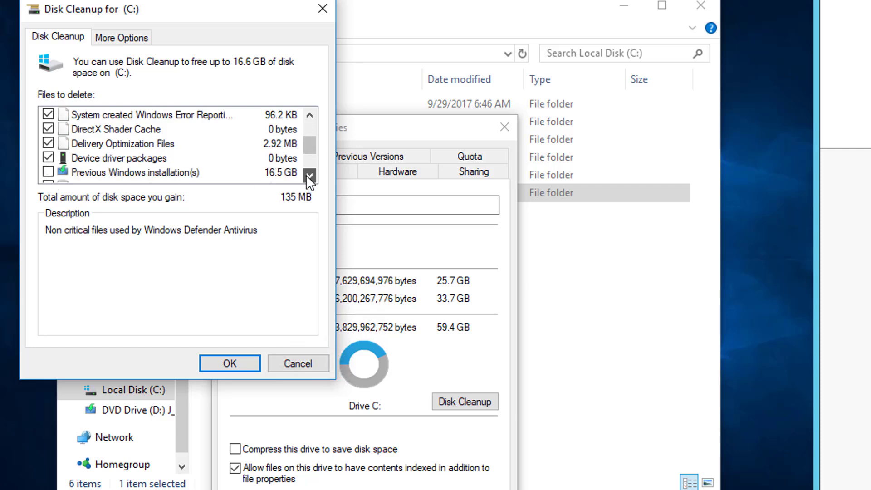
click(309, 175)
click(308, 176)
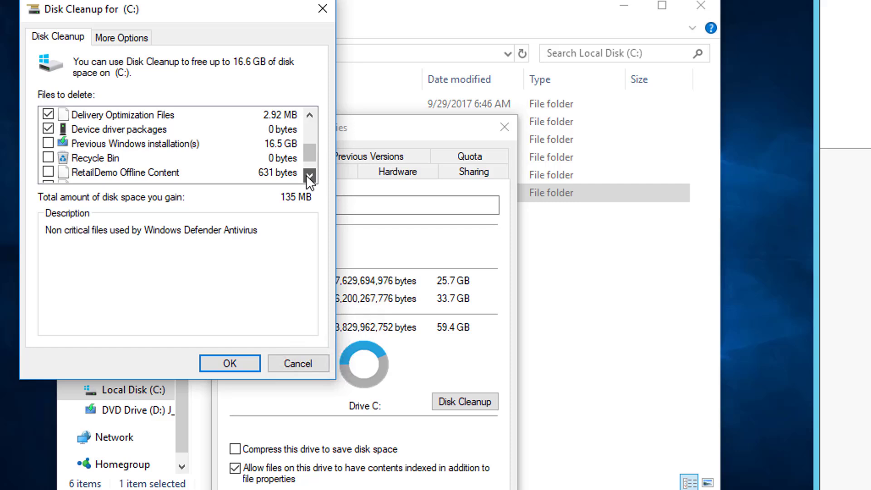
click(46, 144)
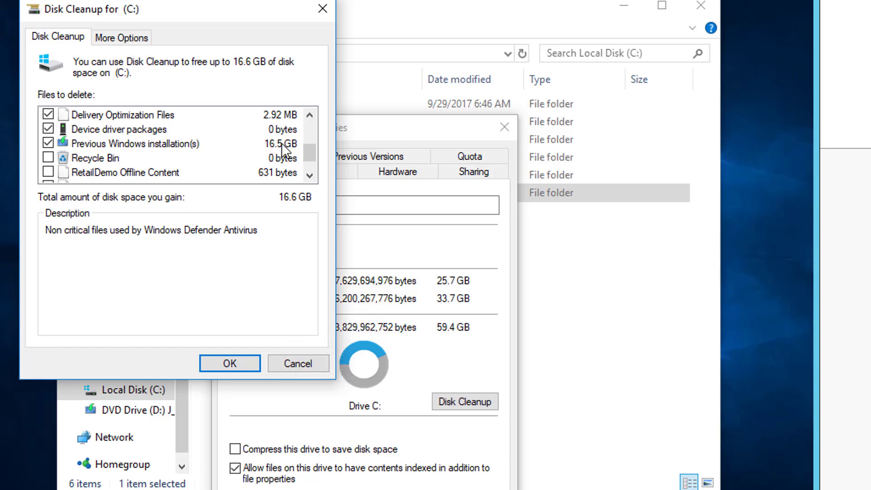
click(48, 157)
click(48, 172)
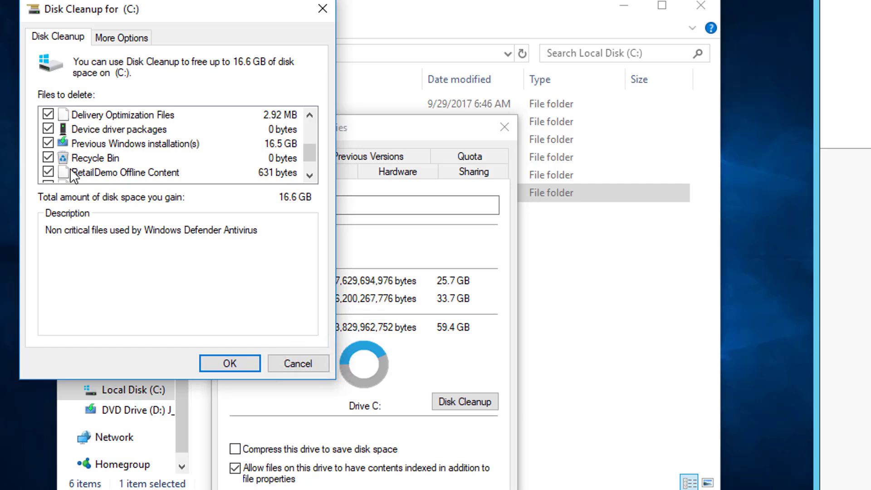
click(307, 173)
click(307, 174)
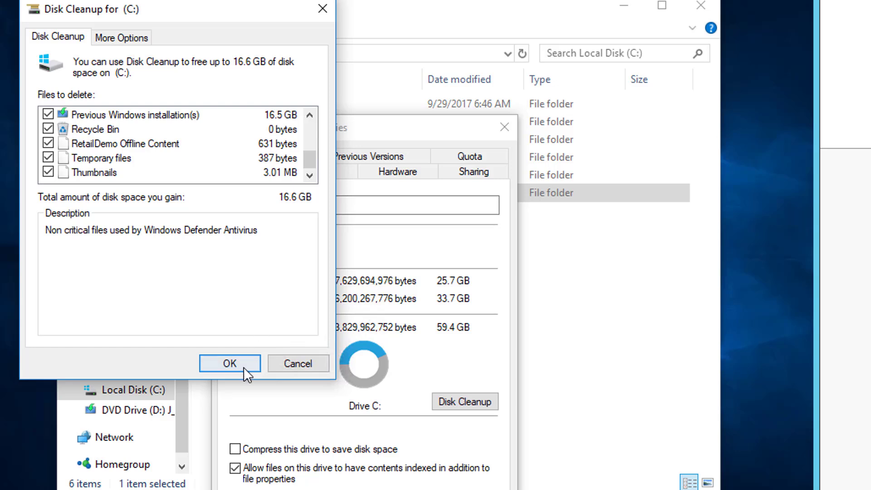
Start the cleanup and confirm permanently deleting the selected files, including the previous Windows installations
click(230, 363)
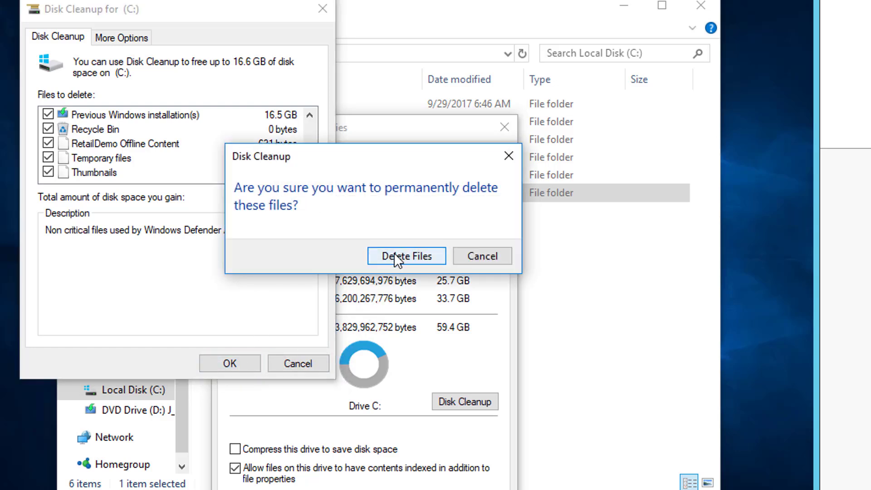
click(397, 259)
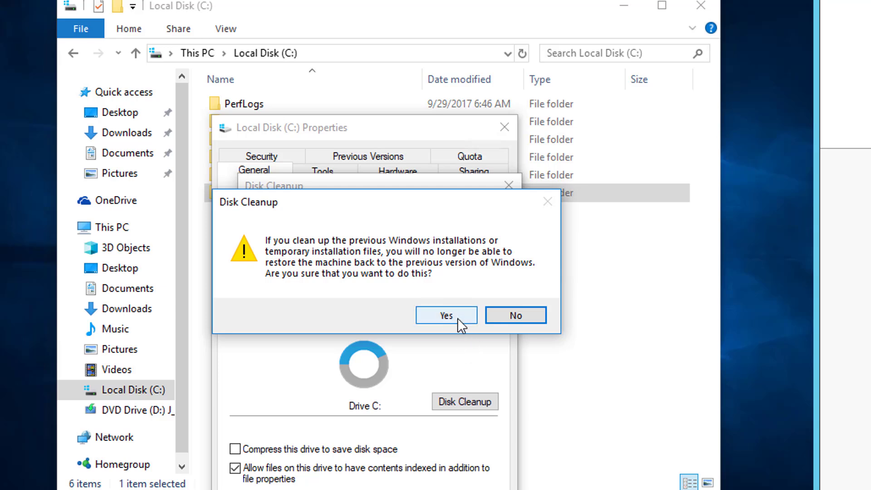
click(457, 318)
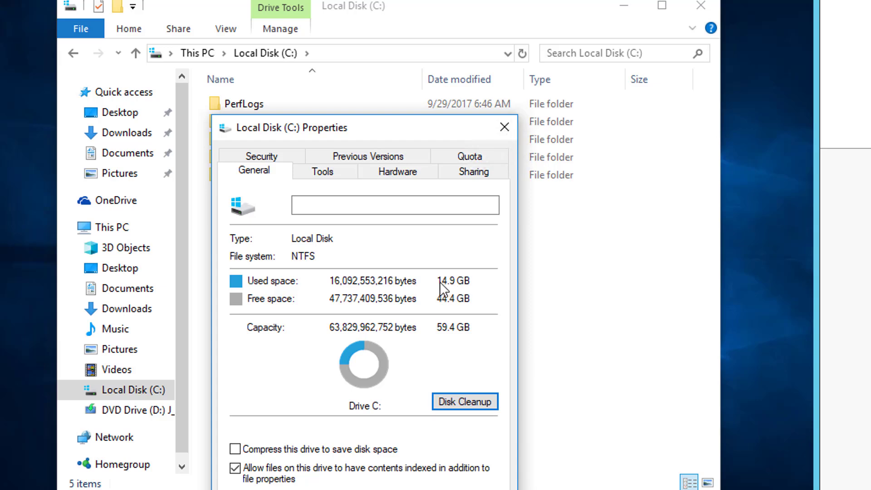
Optimize drive C: from its properties, and close Optimize Drives and the properties when it finishes
click(323, 171)
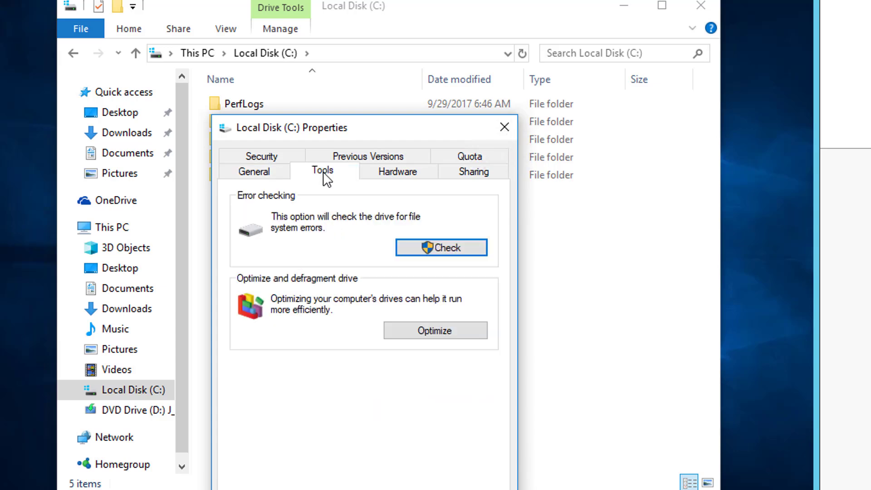
click(440, 330)
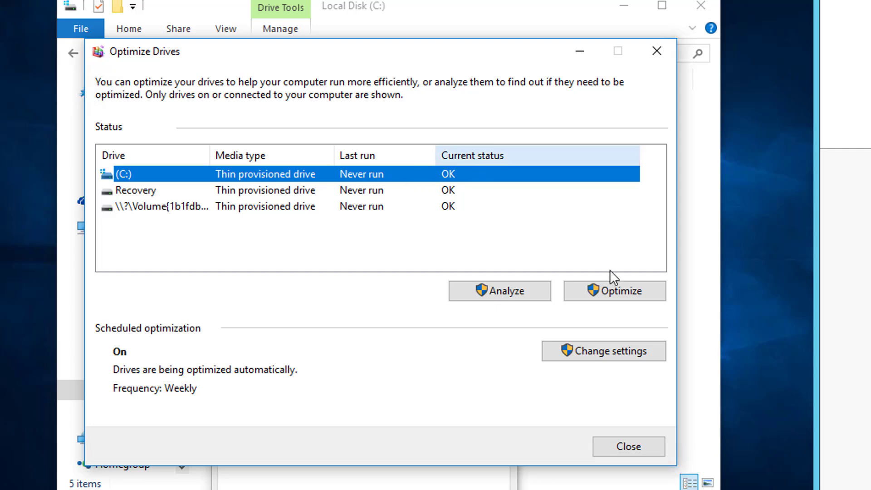
click(624, 290)
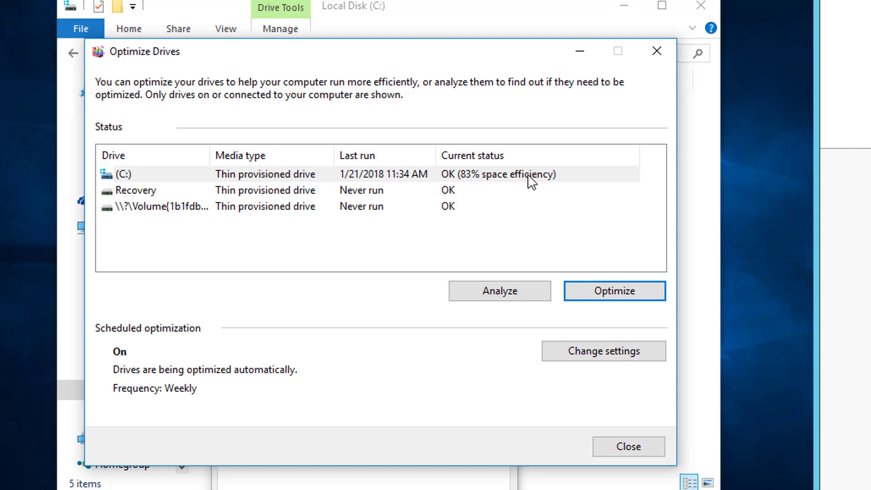
click(639, 446)
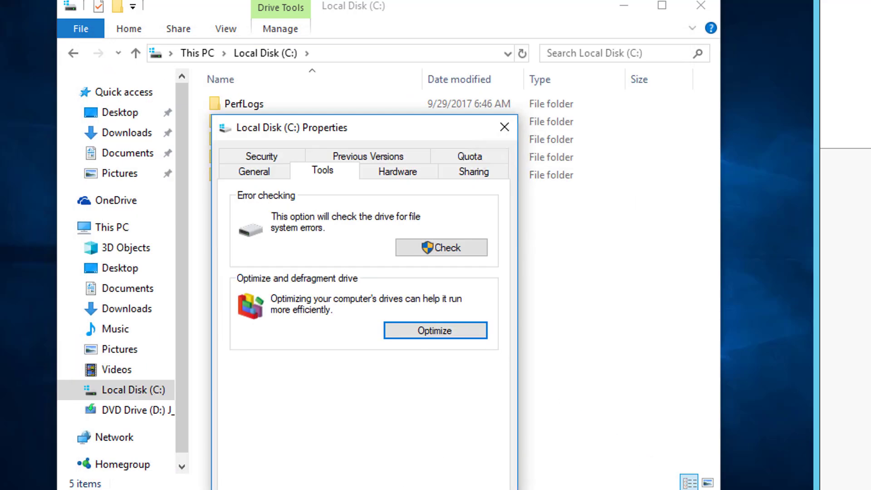
click(343, 489)
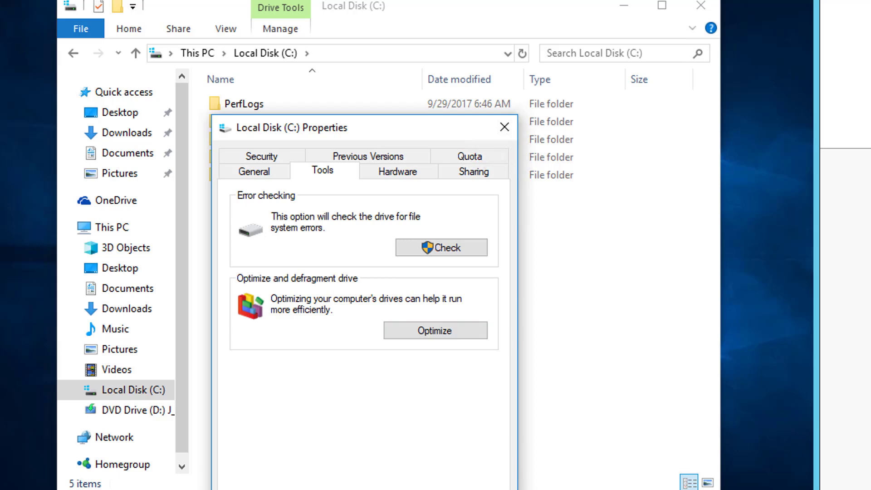
Check the used and free space in the properties of Local Disk (C:), and close them and File Explorer
right_click(125, 390)
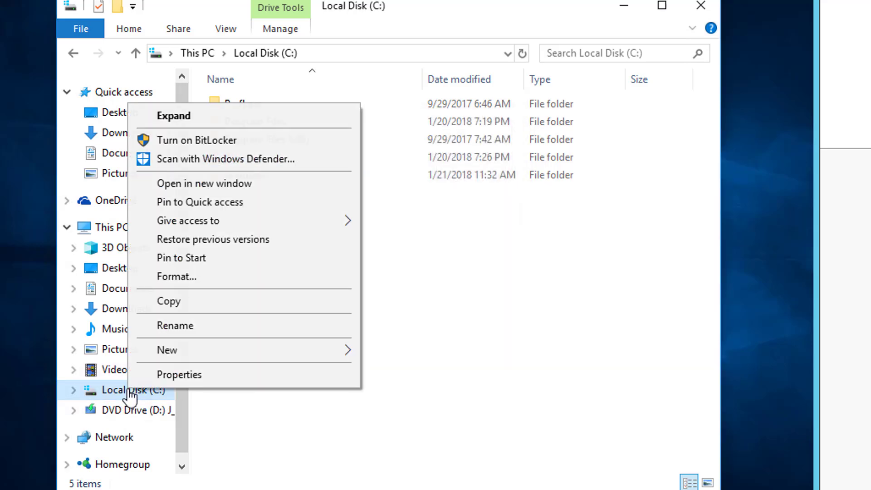
click(272, 375)
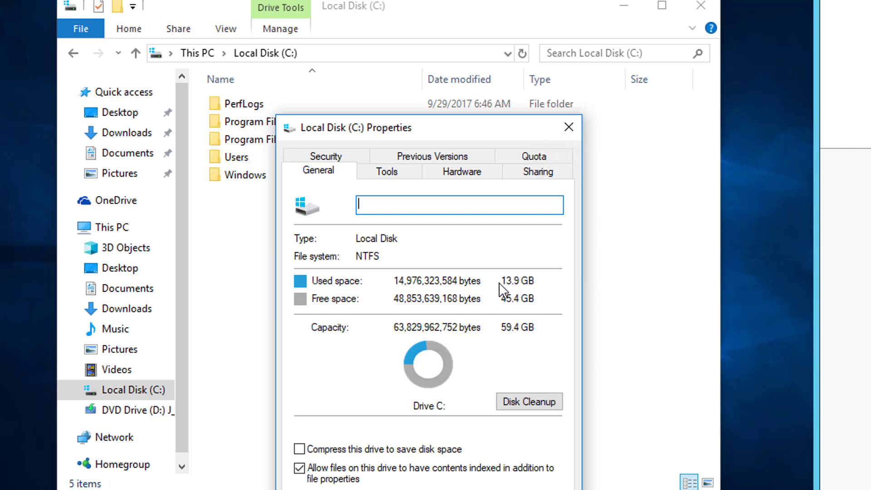
click(568, 132)
click(701, 5)
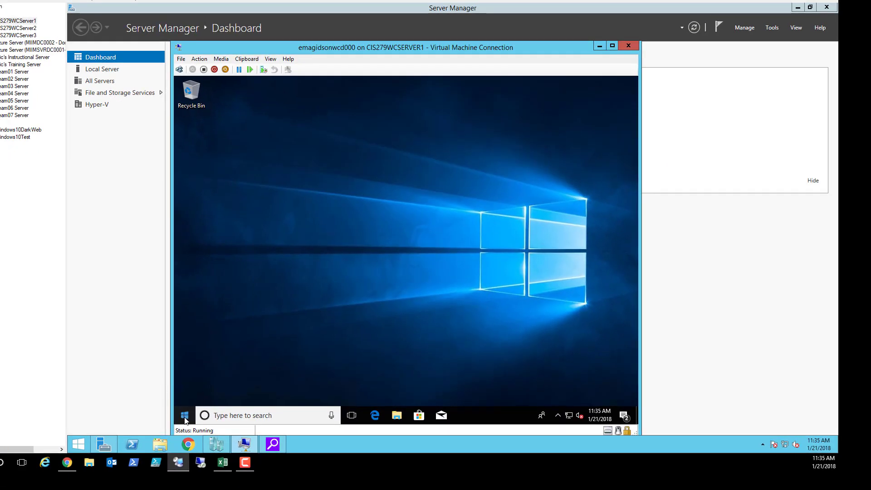
Shut down Windows in the virtual machine
right_click(184, 420)
mouse_move(239, 391)
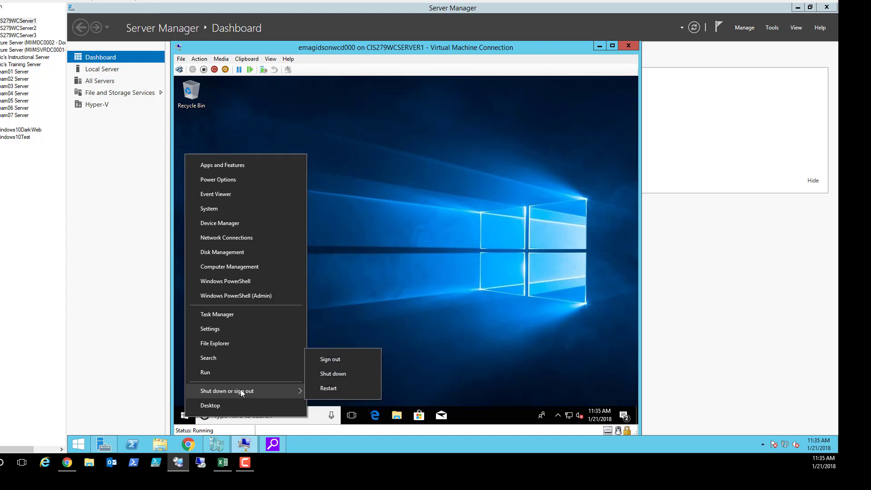
click(333, 374)
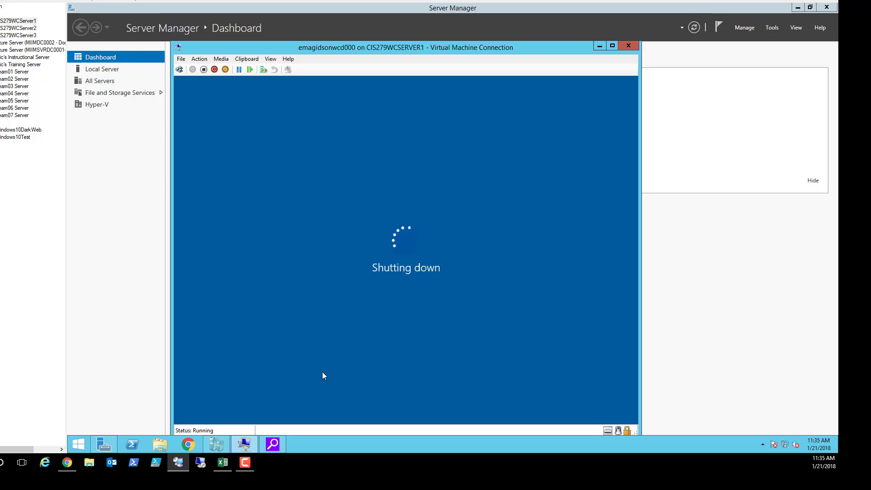
Check the virtual hard disk's file size on the host in the Virtual Hard Disks folder of the Windows 10 machine under C:\VirtualMachinesGroupA
click(157, 445)
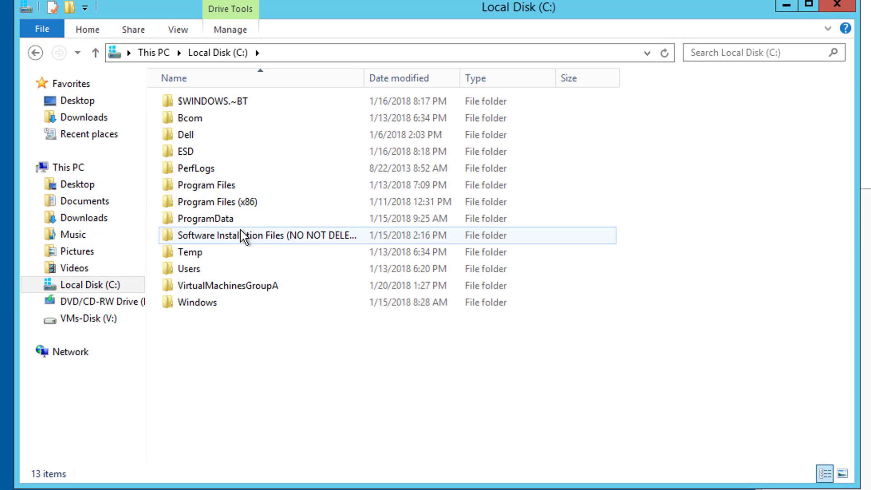
click(235, 284)
double_click(234, 288)
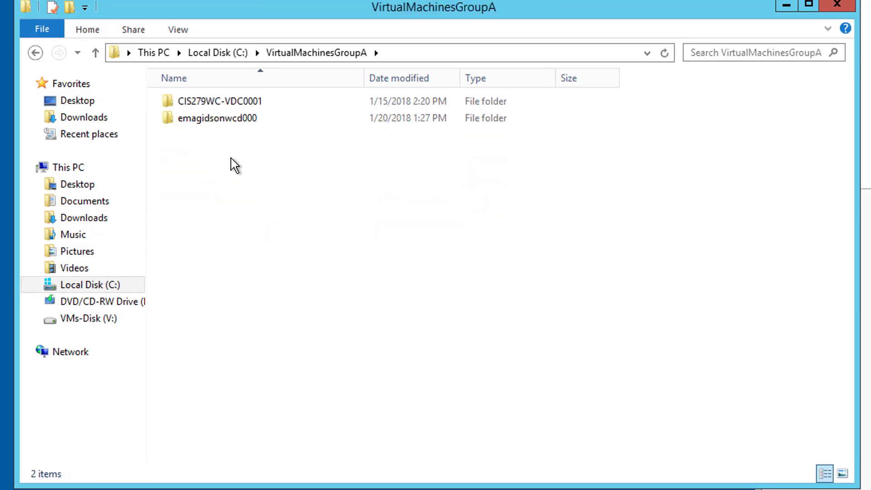
double_click(225, 130)
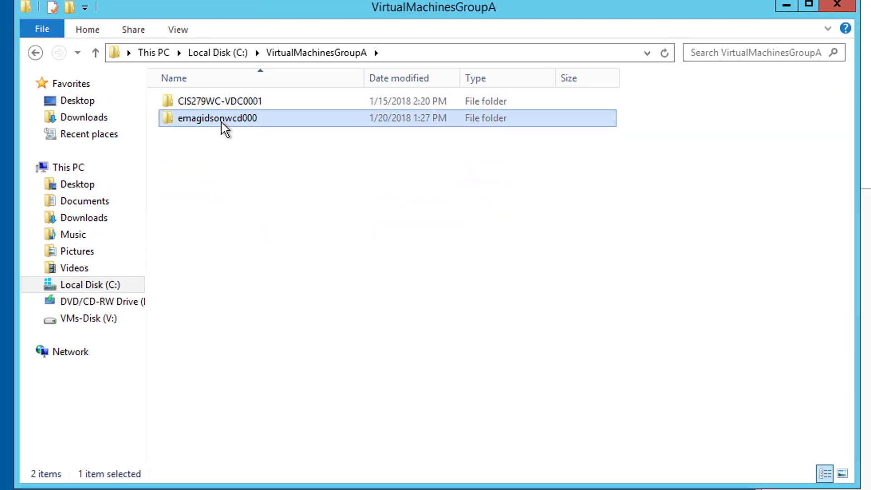
click(217, 102)
double_click(217, 102)
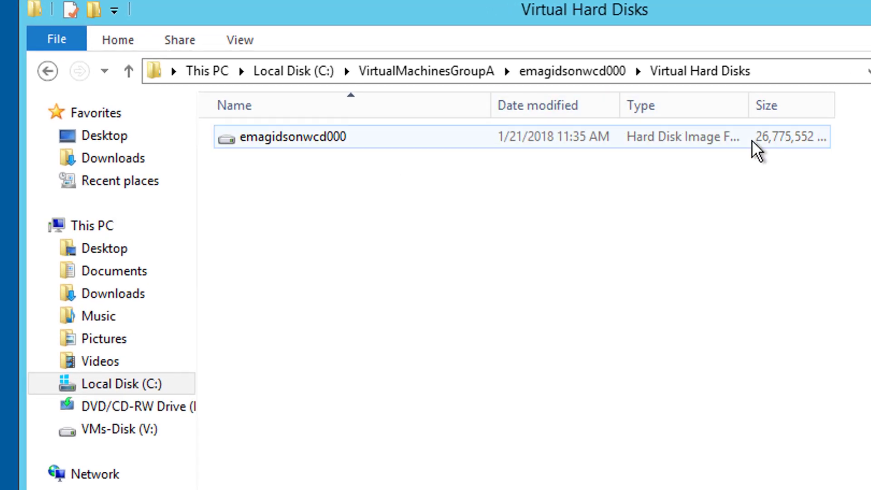
Close the Virtual Machine Connection window and the host's Virtual Hard Disks folder window to return to Hyper-V Manager
key(alt+Tab)
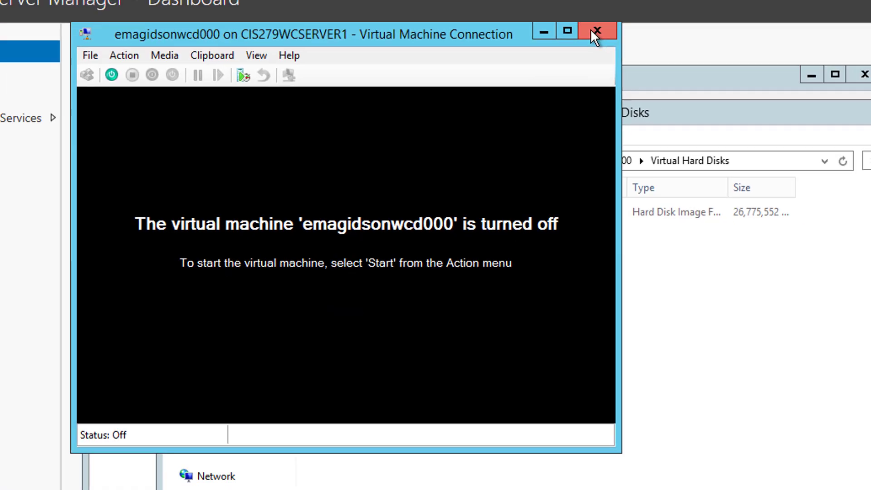
click(645, 14)
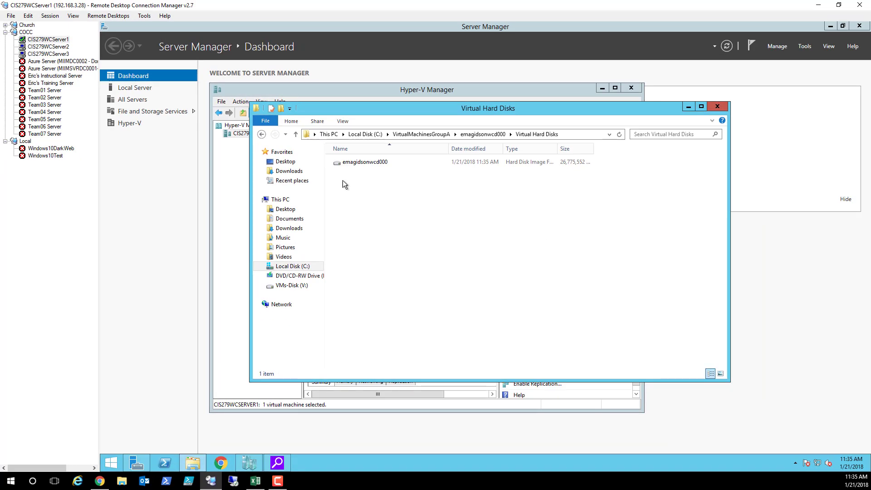
click(717, 106)
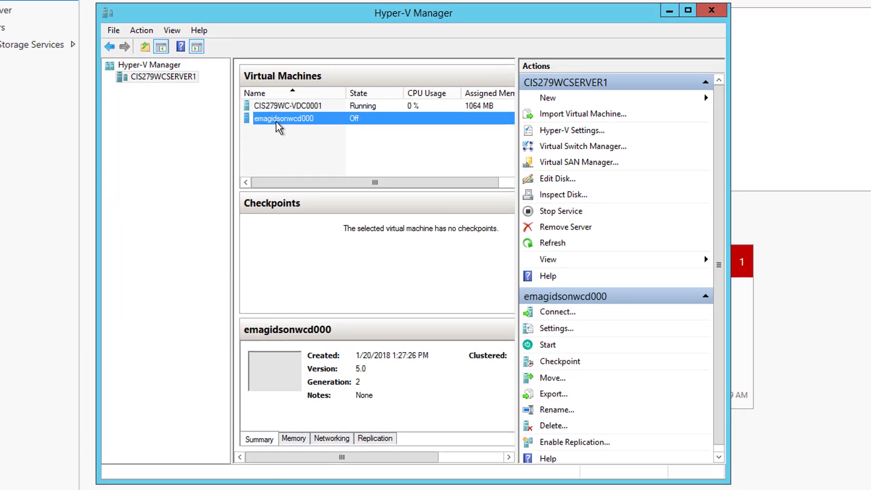
Remove the DVD drive with windows_10_education_x64.iso in the turned-off virtual machine's settings and review the firmware boot order
right_click(275, 120)
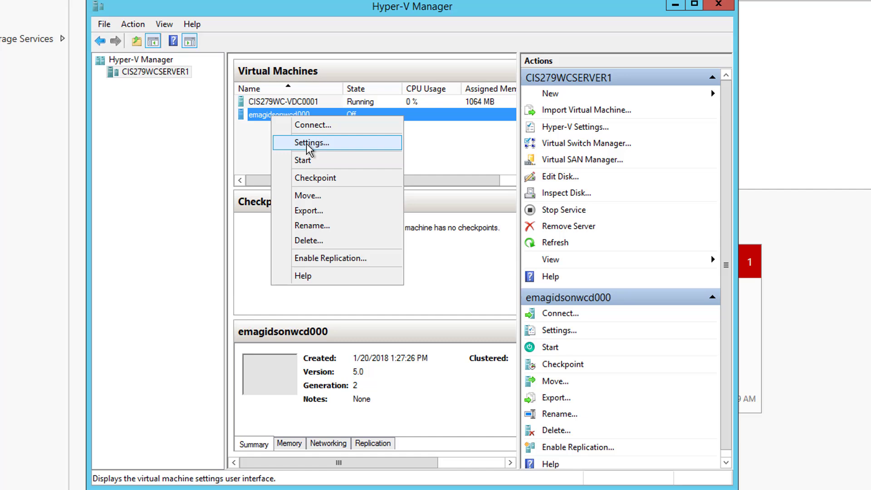
click(307, 144)
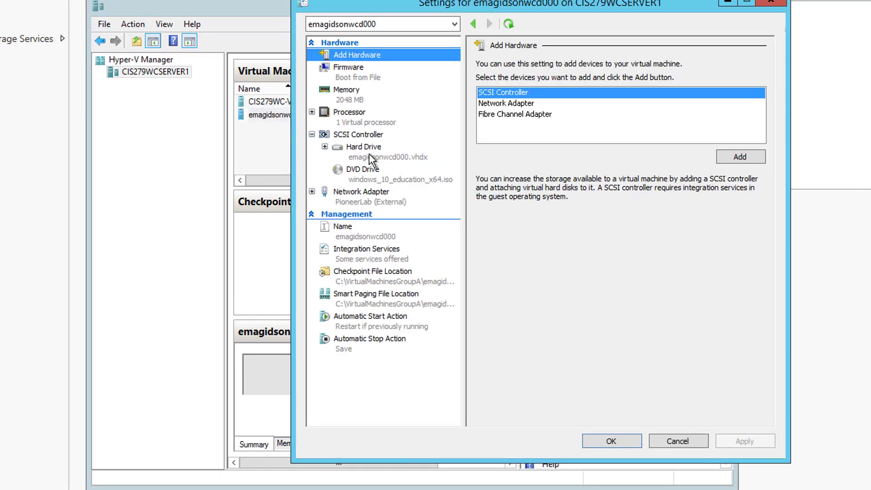
click(368, 156)
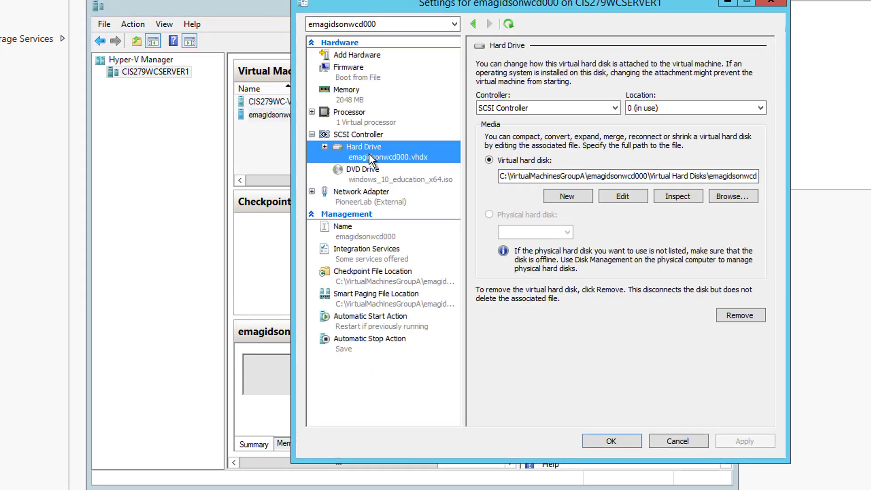
click(361, 176)
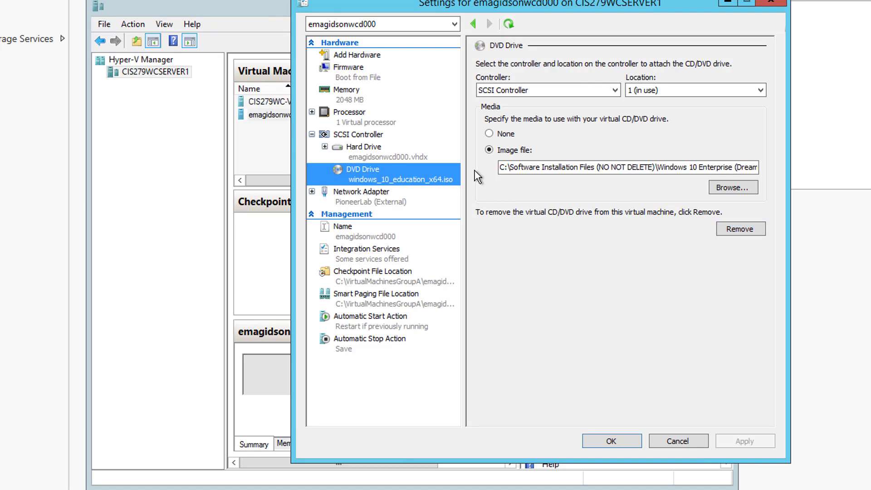
click(739, 228)
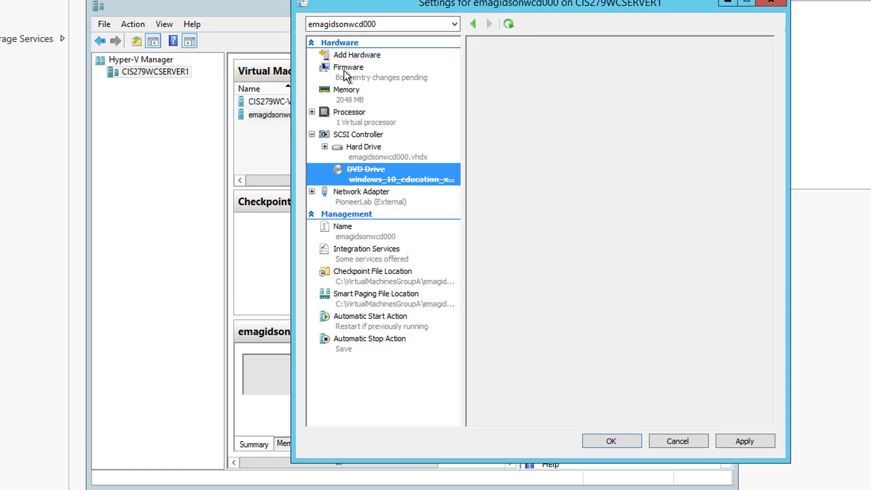
click(344, 71)
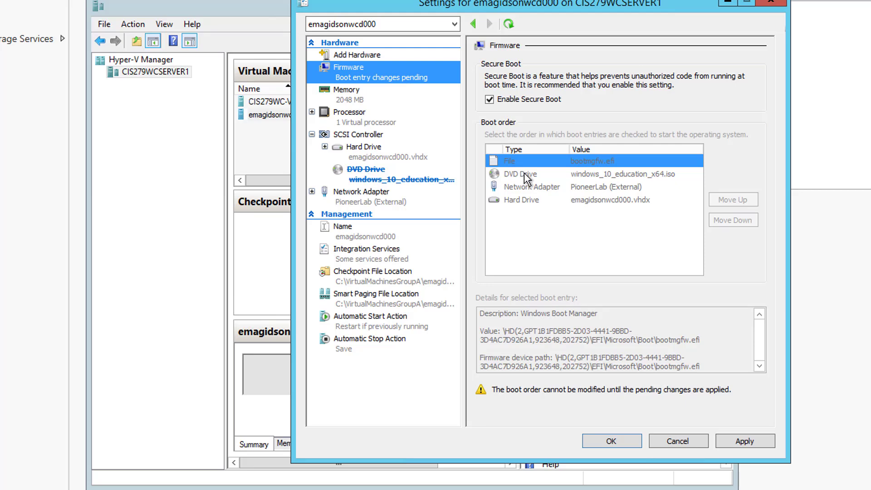
Compact the Windows 10 virtual machine's virtual hard disk on the SCSI controller and save the machine's settings with the DVD drive removed
click(359, 151)
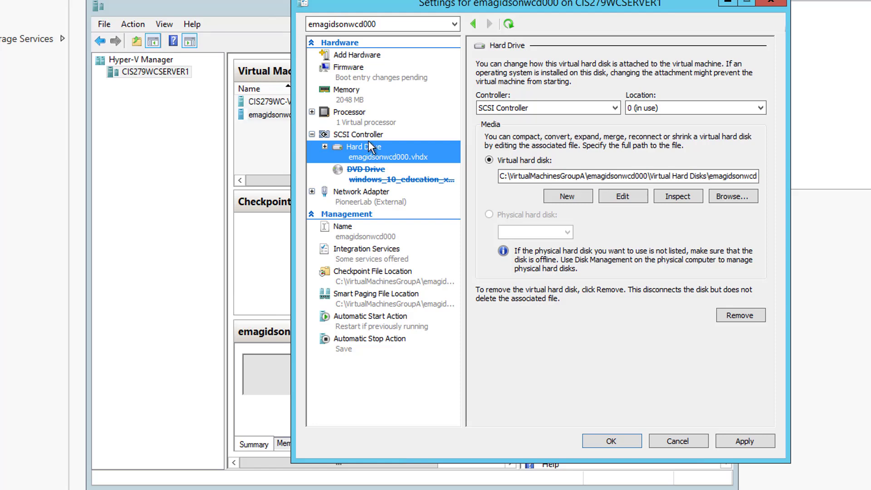
click(630, 197)
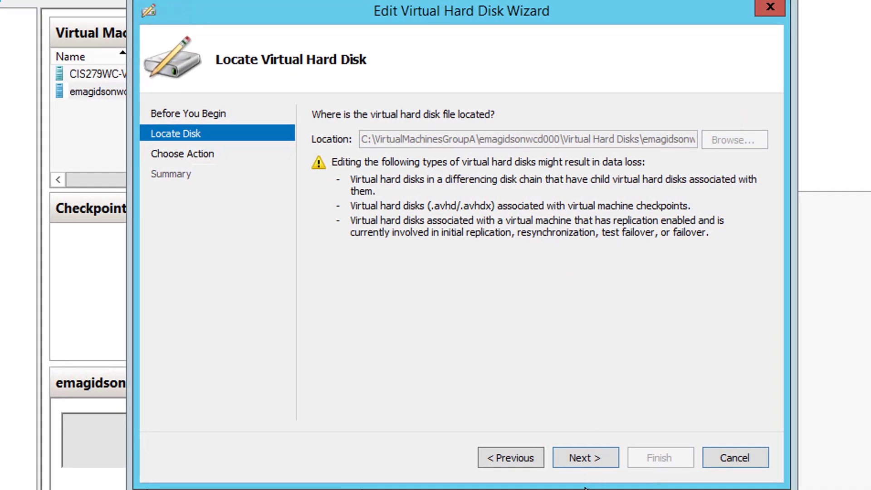
click(585, 458)
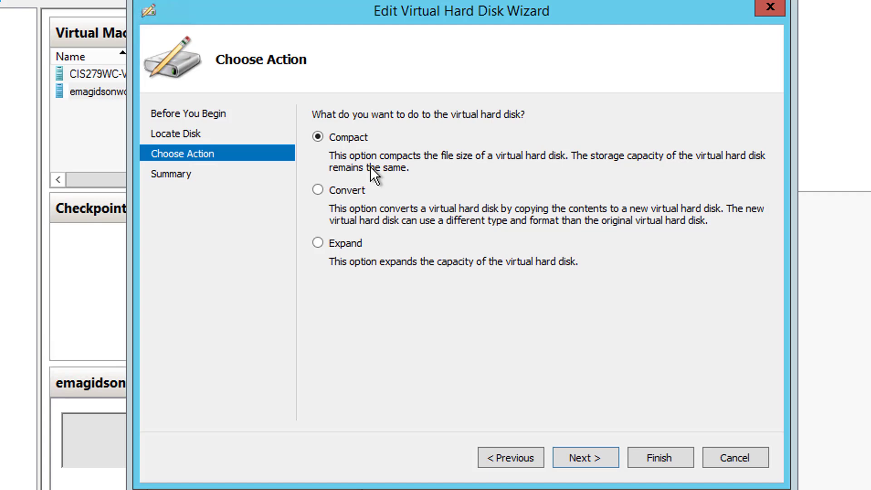
click(589, 458)
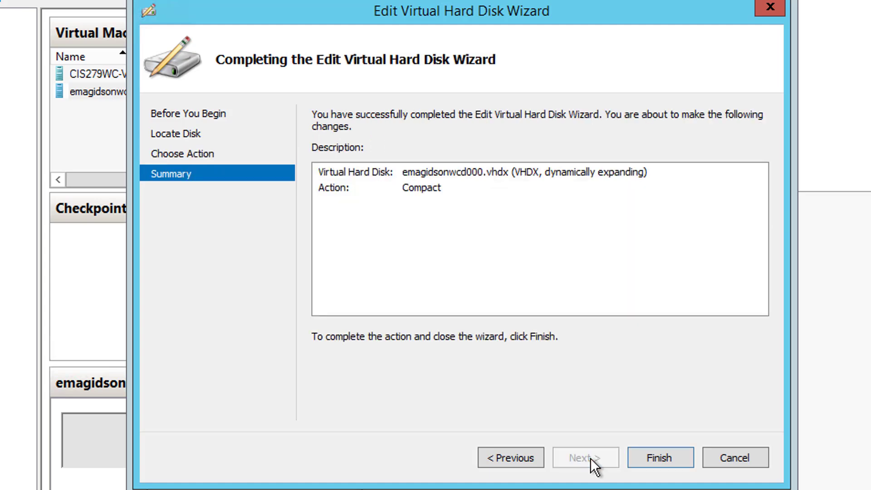
click(665, 455)
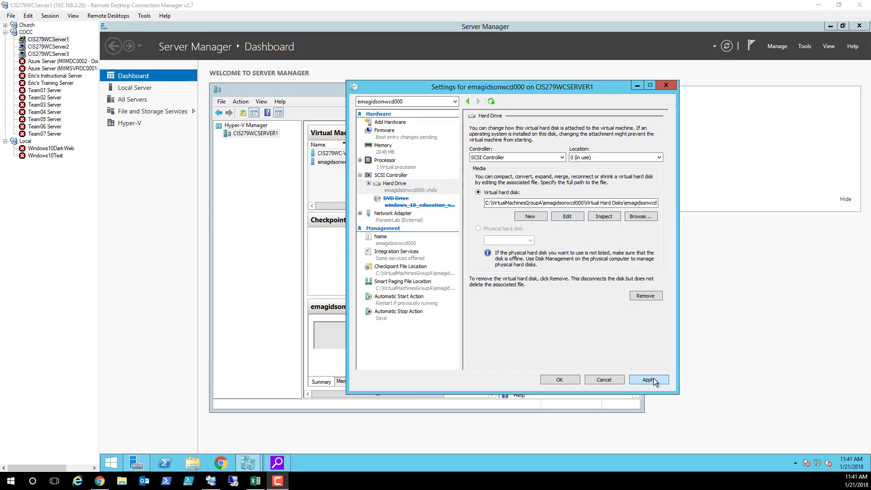
click(558, 378)
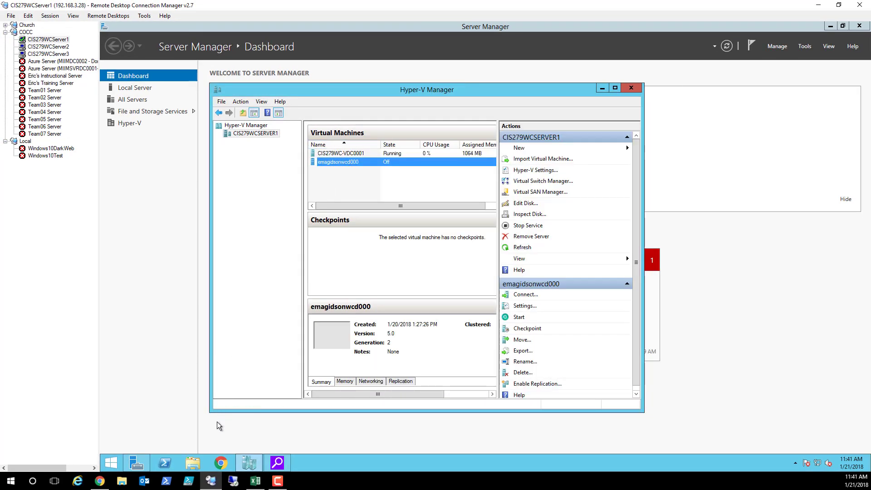
Check the compacted disk's file size in the Windows 10 machine's Virtual Hard Disks folder under C:\VirtualMachinesGroupA, and close the folder window
click(196, 463)
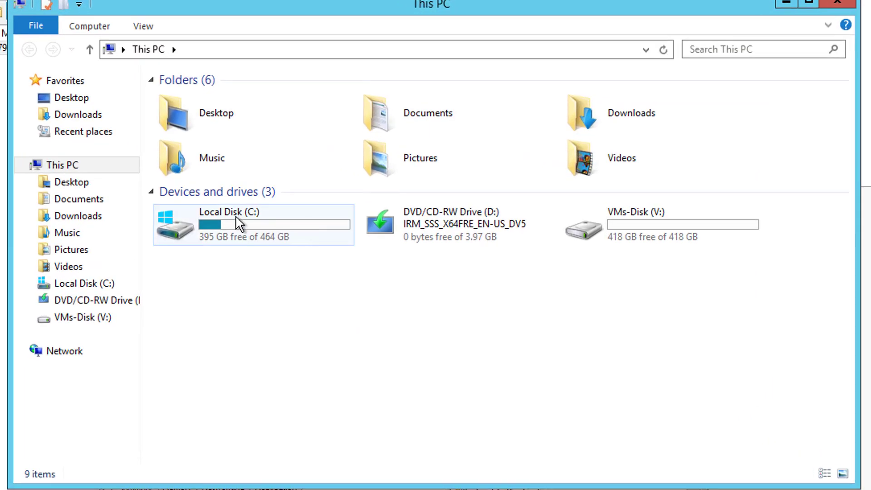
click(365, 210)
double_click(212, 217)
double_click(248, 233)
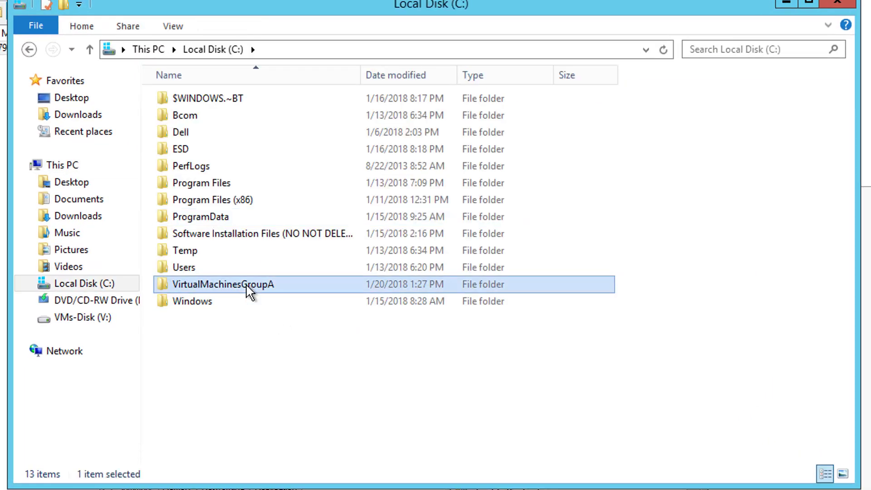
double_click(233, 100)
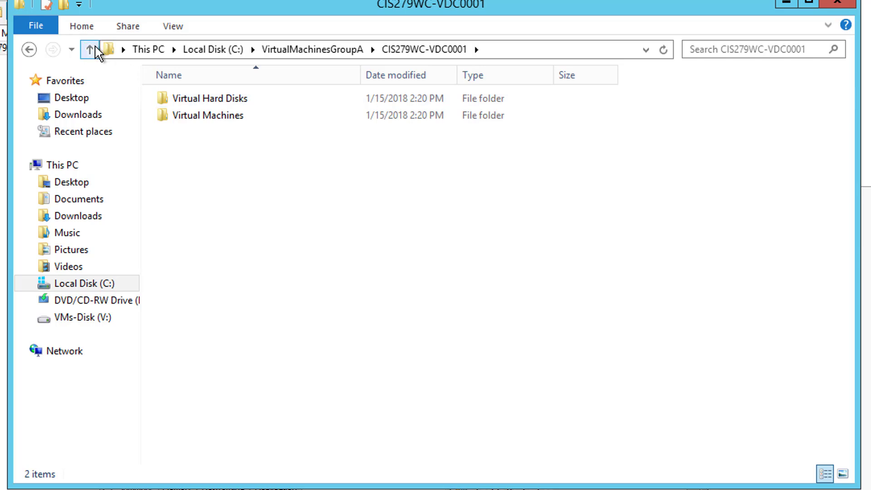
click(29, 50)
double_click(248, 119)
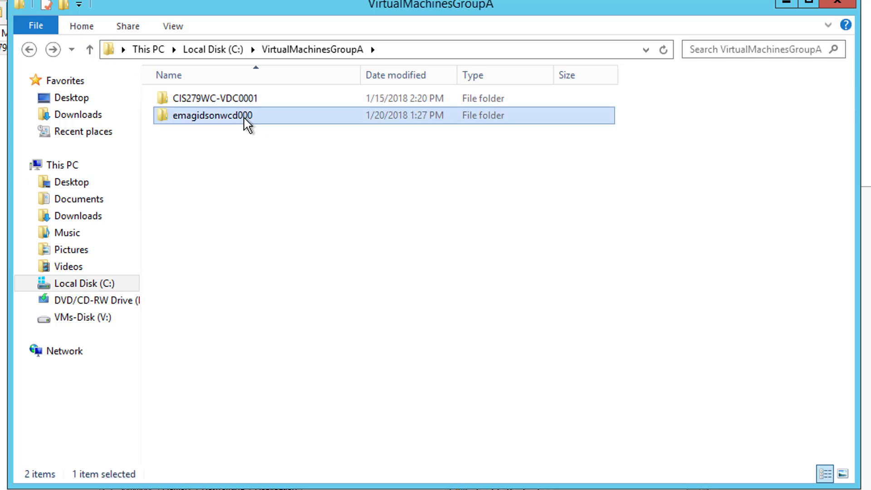
double_click(243, 101)
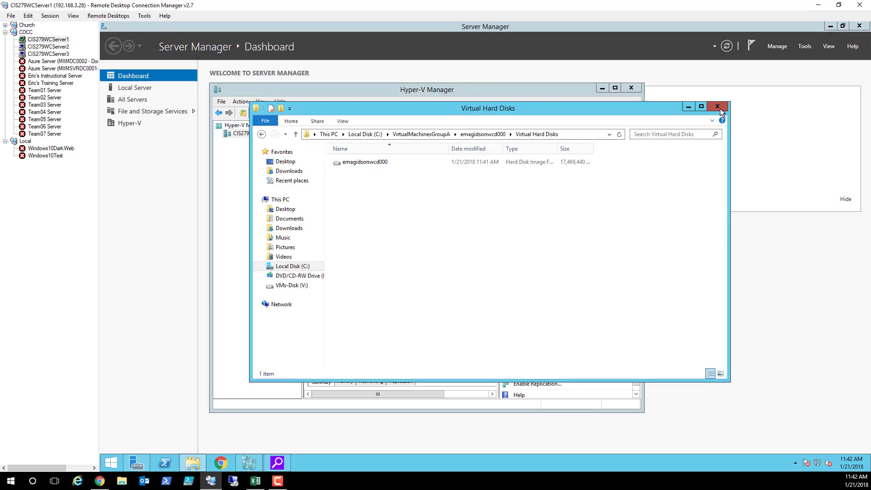
click(838, 3)
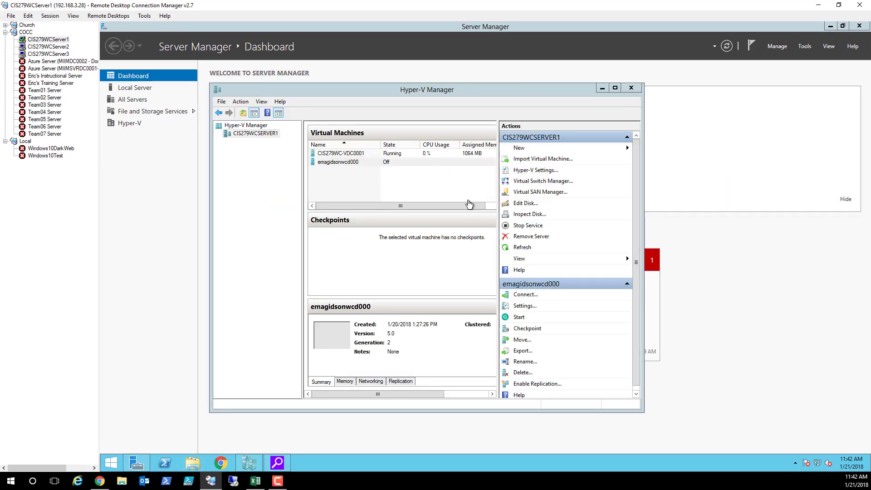